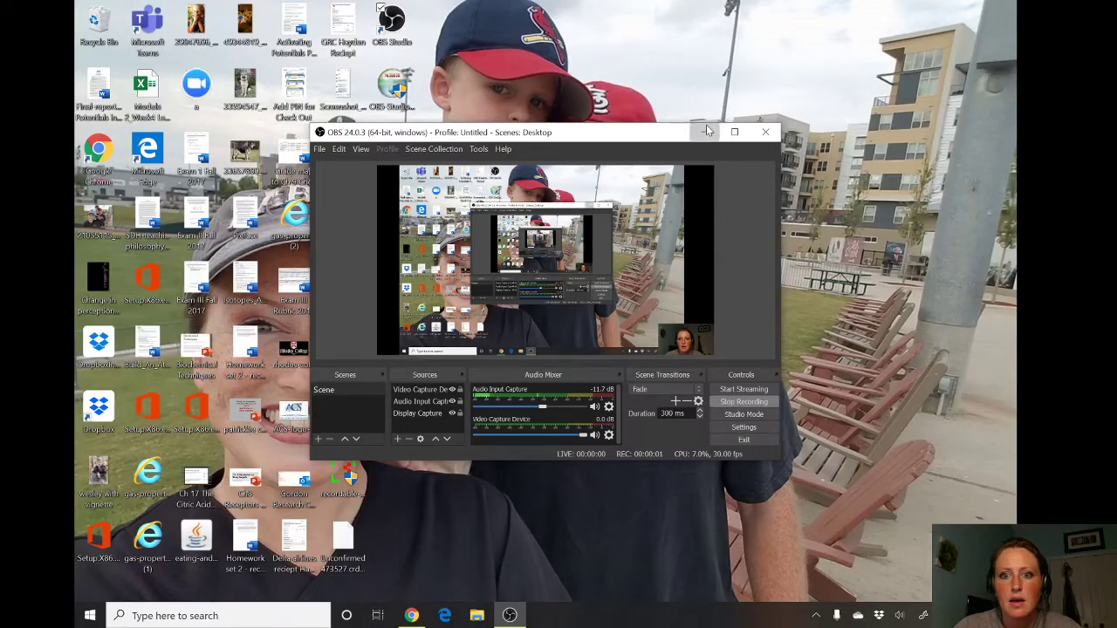
- Switch to Chrome and add a new Quiz activity to the course's Quick Guides and FAQ section
{"action": "left_click", "coordinate": [411, 617]}
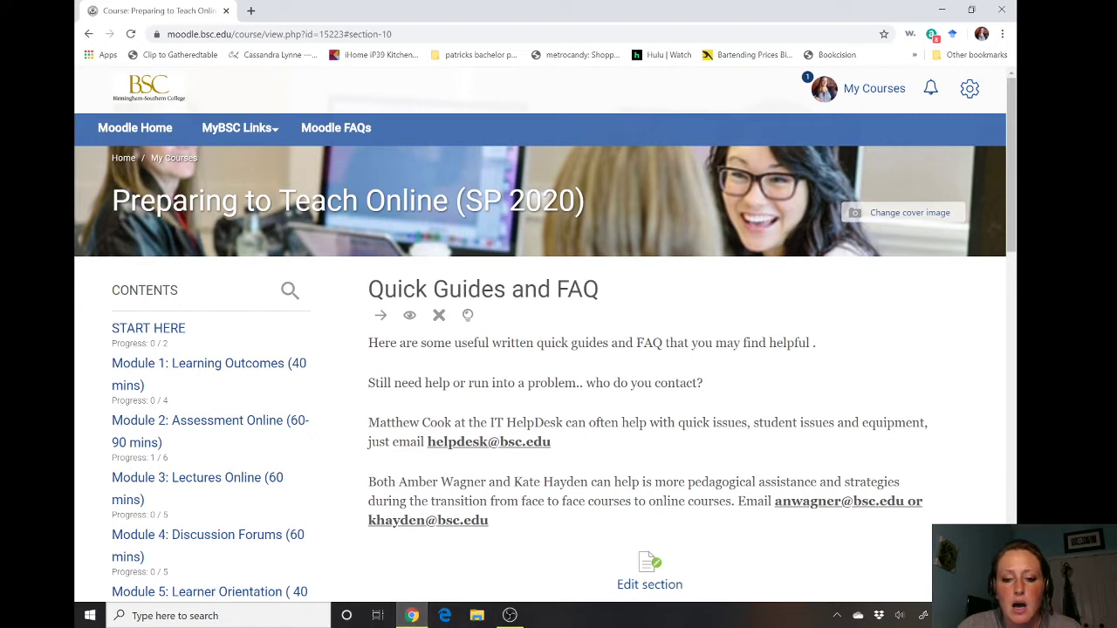
{"action": "scroll", "coordinate": [545, 340], "scroll_direction": "down", "scroll_amount": 2}
{"action": "scroll", "coordinate": [650, 481], "scroll_direction": "down", "scroll_amount": 10}
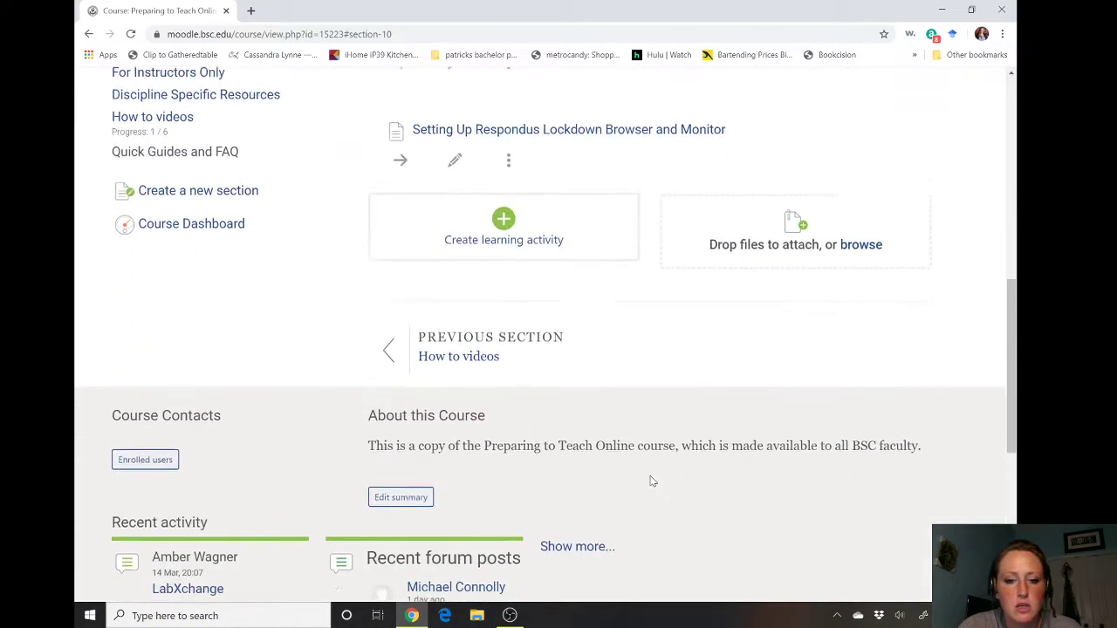
{"action": "scroll", "coordinate": [650, 481], "scroll_direction": "up", "scroll_amount": 3}
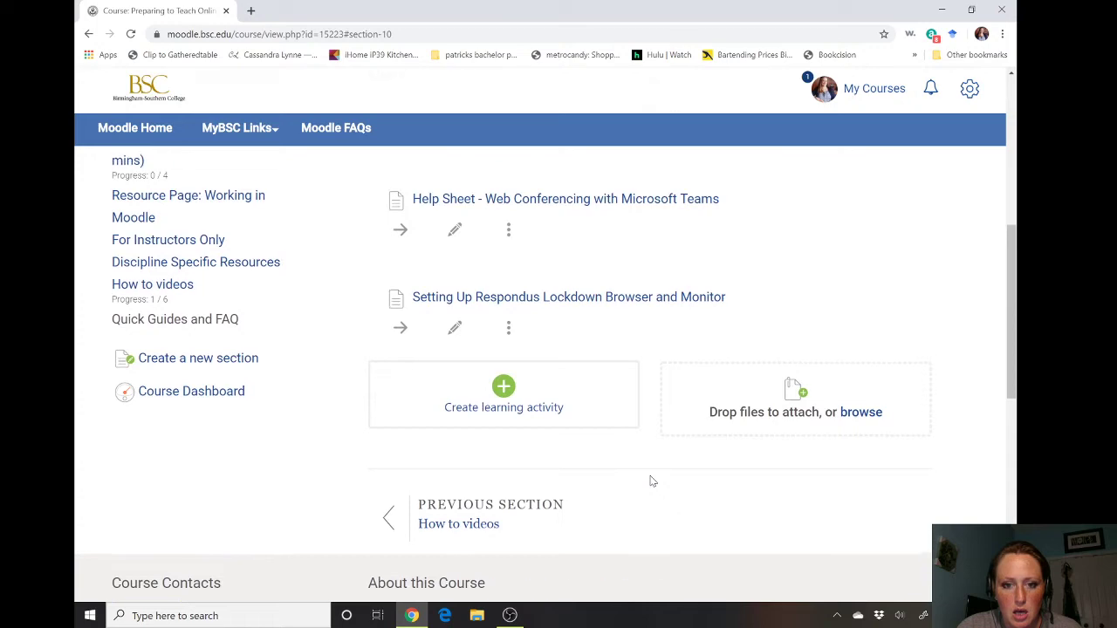
{"action": "left_click", "coordinate": [506, 413]}
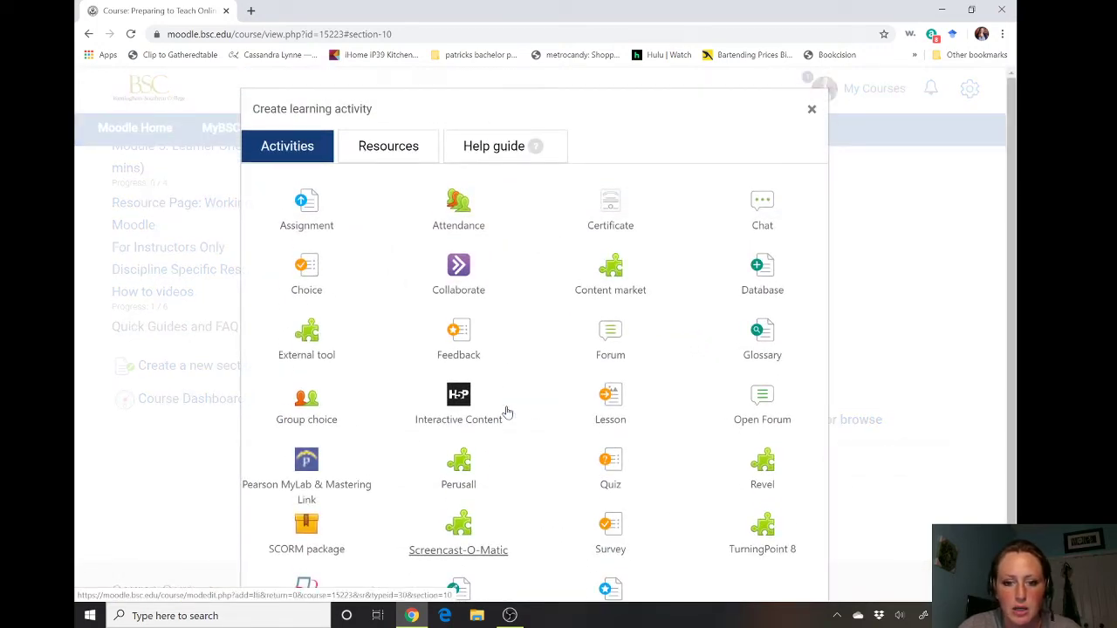
{"action": "left_click", "coordinate": [612, 471]}
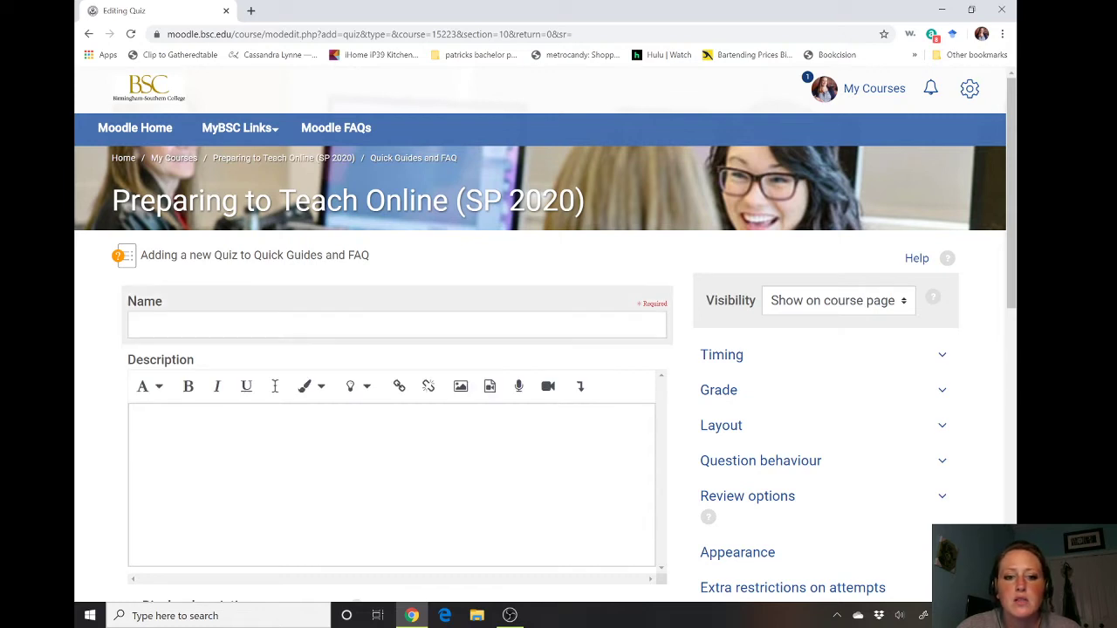
- Name the quiz "Exam II" and enter "Covers chapter 5-10" as its description
{"action": "left_click", "coordinate": [138, 324]}
{"action": "type", "text": "Exam II"}
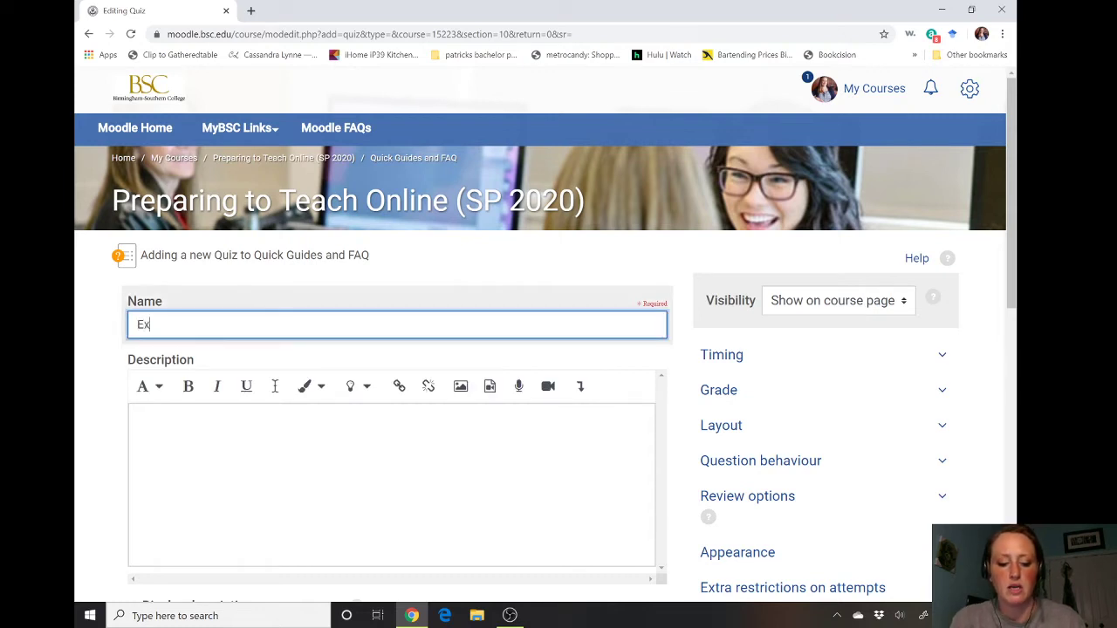
{"action": "left_click", "coordinate": [468, 408]}
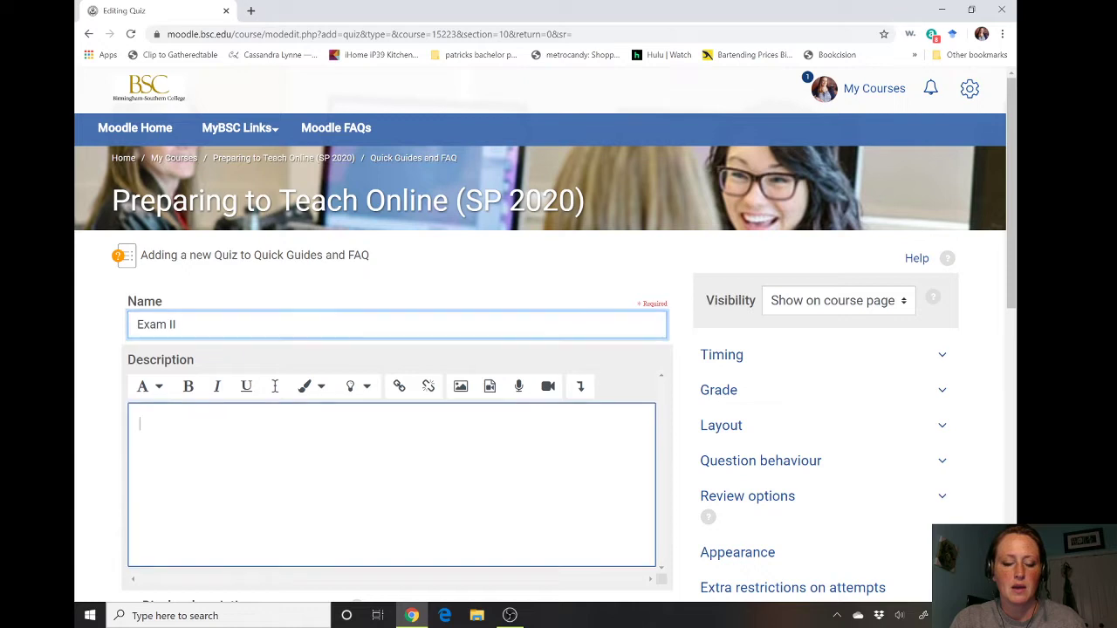
{"action": "type", "text": "Covers c"}
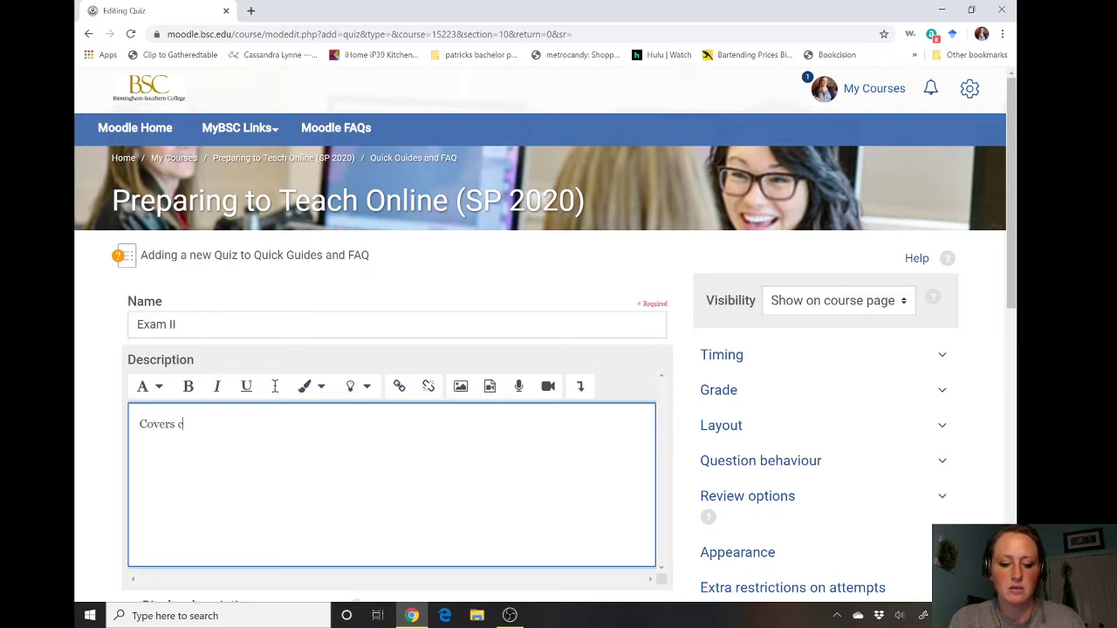
{"action": "type", "text": "hapter 5-10"}
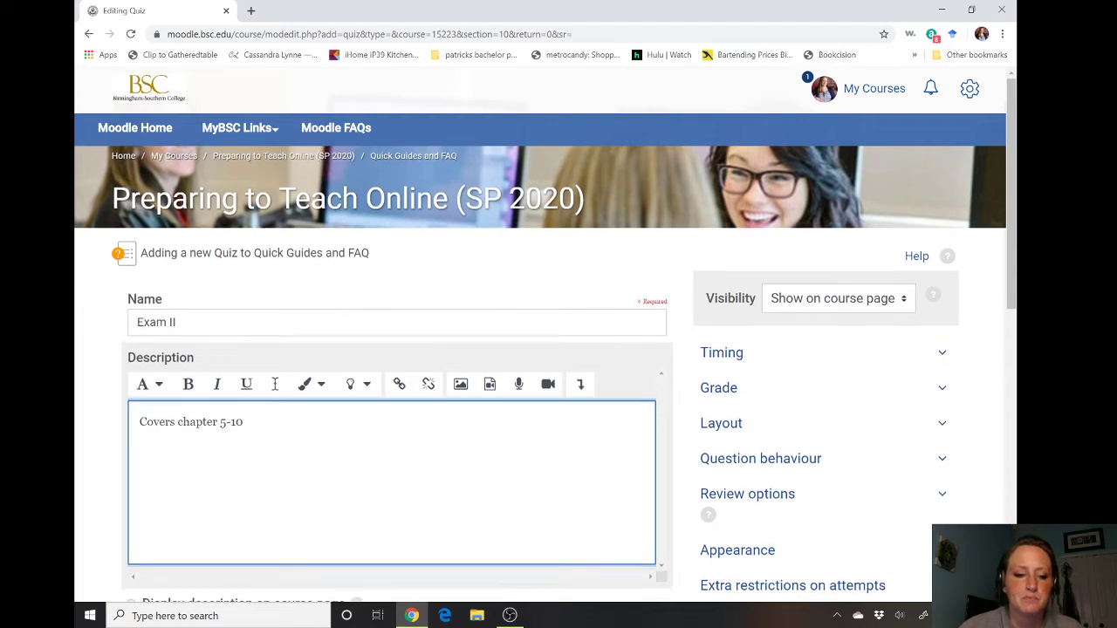
- Enable the quiz's opening and closing dates in the timing settings, with the closing date set to 20 March 2020
{"action": "scroll", "coordinate": [545, 336], "scroll_direction": "down", "scroll_amount": 1}
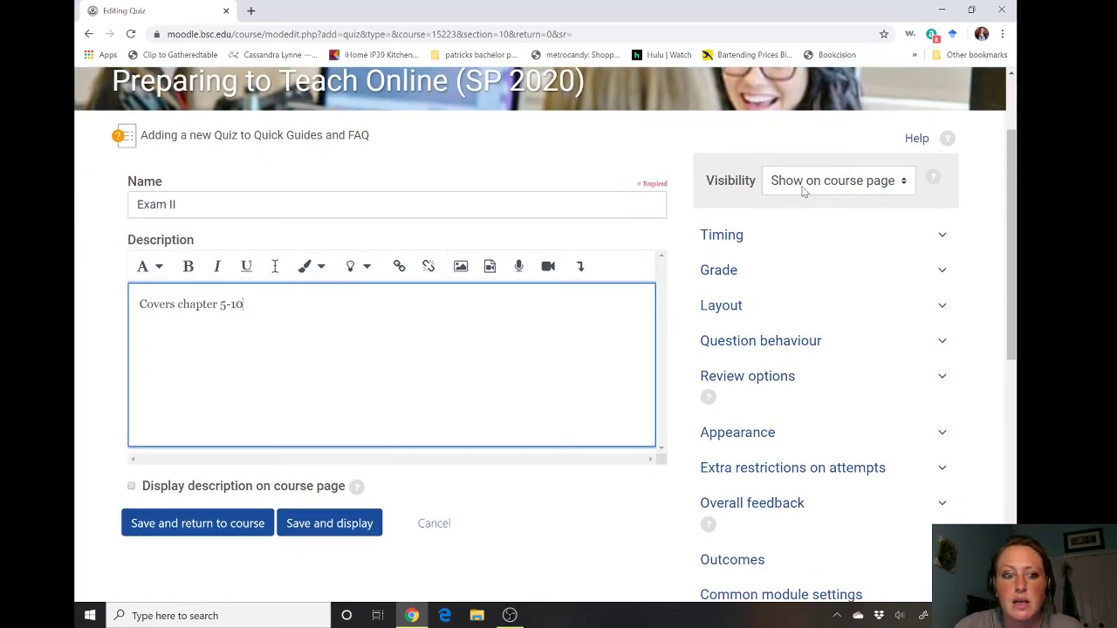
{"action": "left_click", "coordinate": [722, 235]}
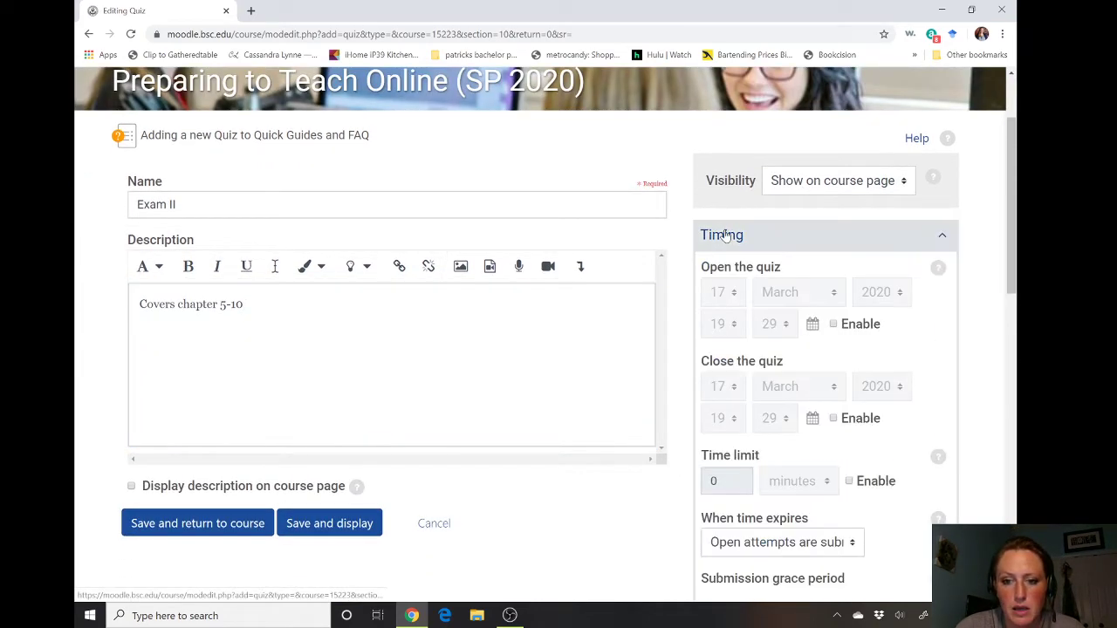
{"action": "left_click", "coordinate": [834, 325]}
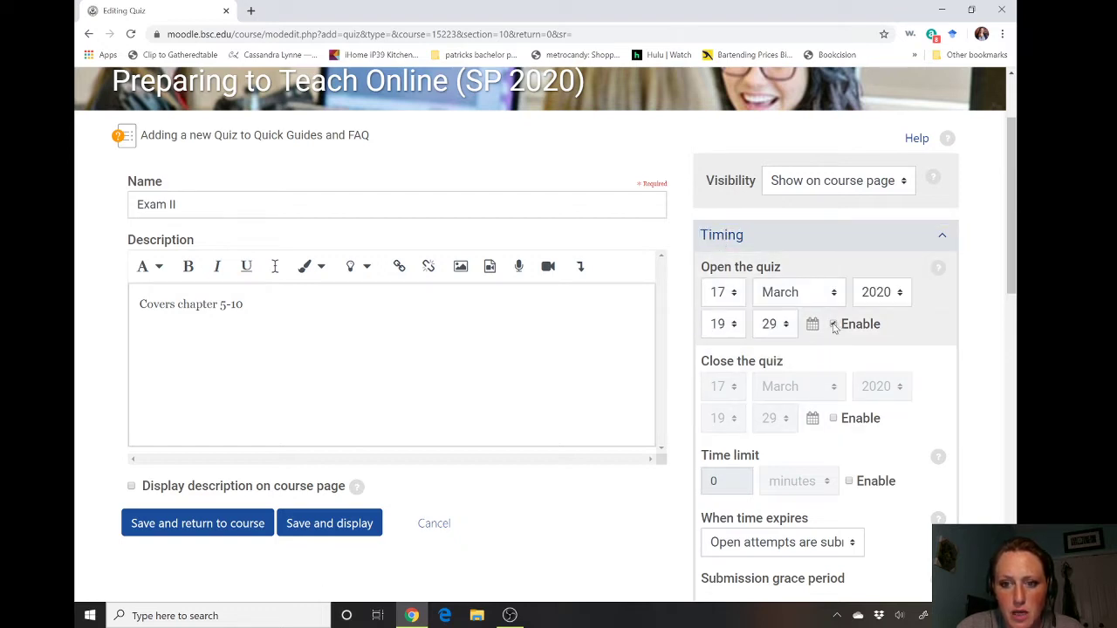
{"action": "left_click", "coordinate": [833, 420]}
{"action": "left_click", "coordinate": [718, 389]}
{"action": "scroll", "coordinate": [720, 358], "scroll_direction": "down", "scroll_amount": 3}
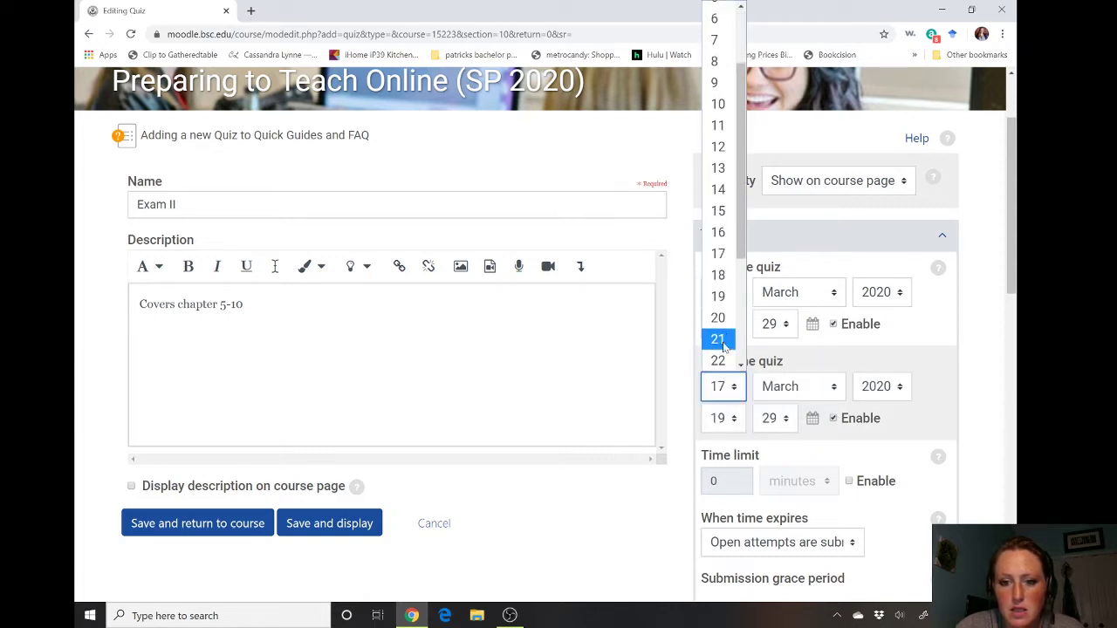
{"action": "left_click", "coordinate": [720, 319]}
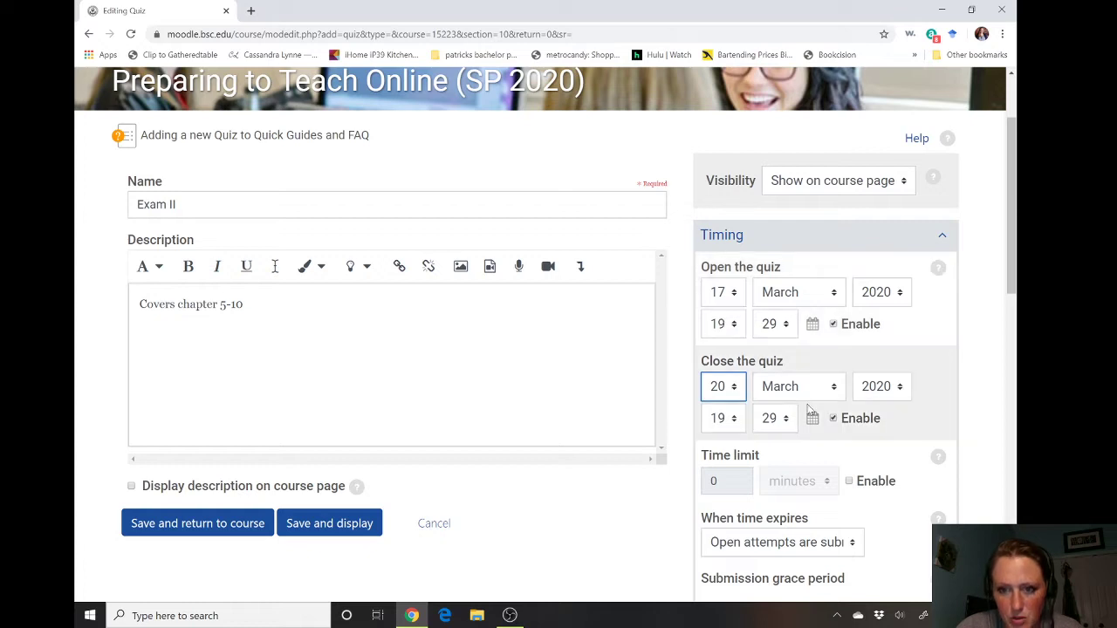
- Enable the quiz's time limit and set it to 90 minutes
{"action": "scroll", "coordinate": [809, 410], "scroll_direction": "down", "scroll_amount": 3}
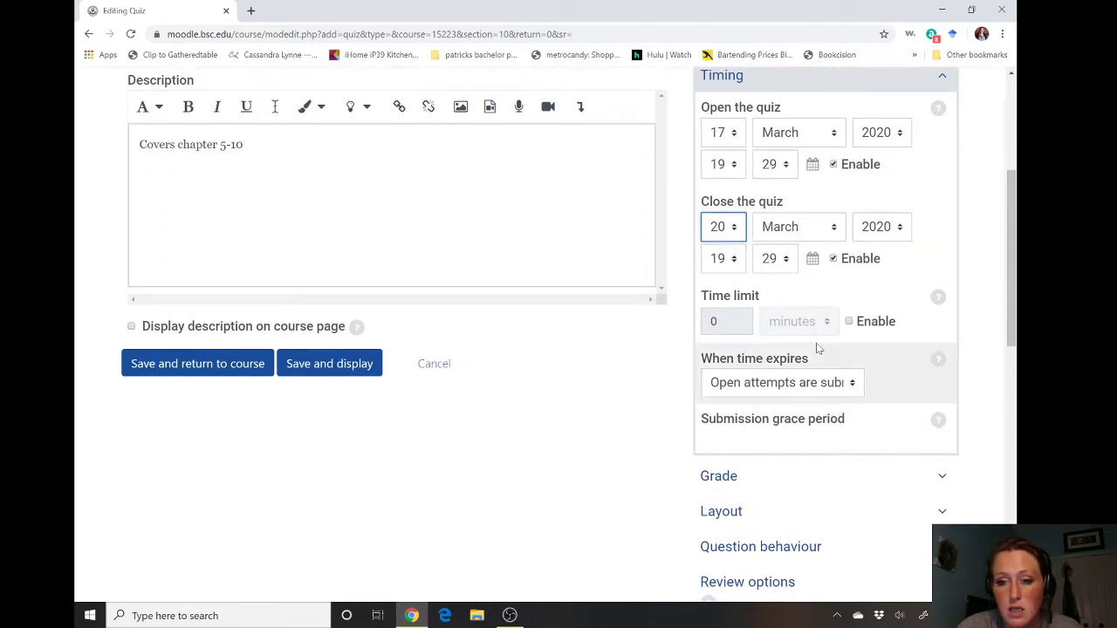
{"action": "left_click", "coordinate": [851, 321]}
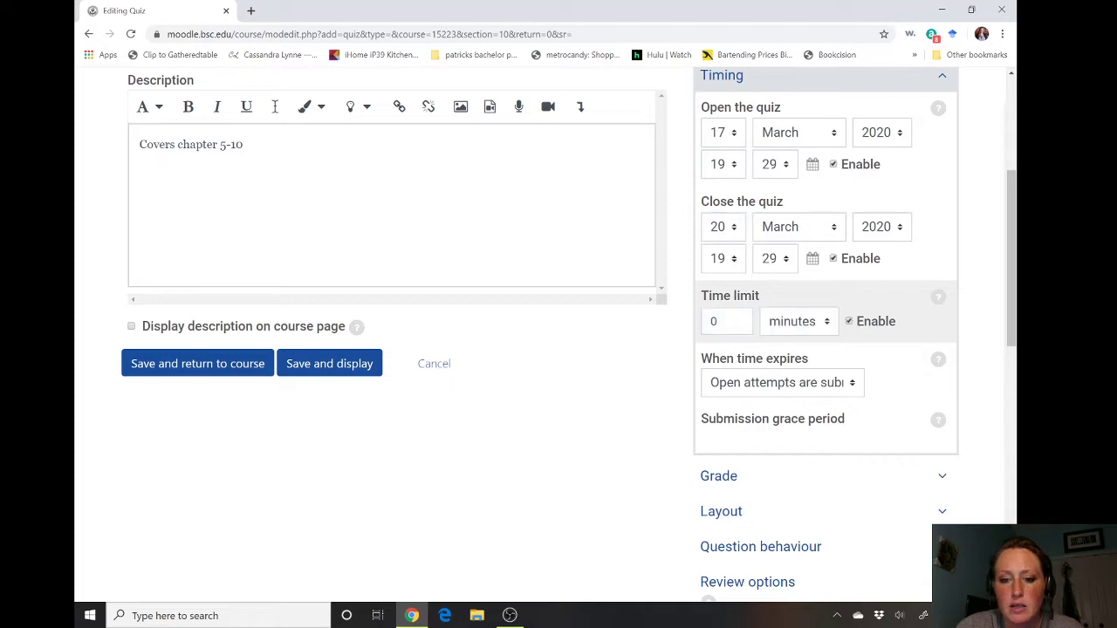
{"action": "double_click", "coordinate": [758, 325]}
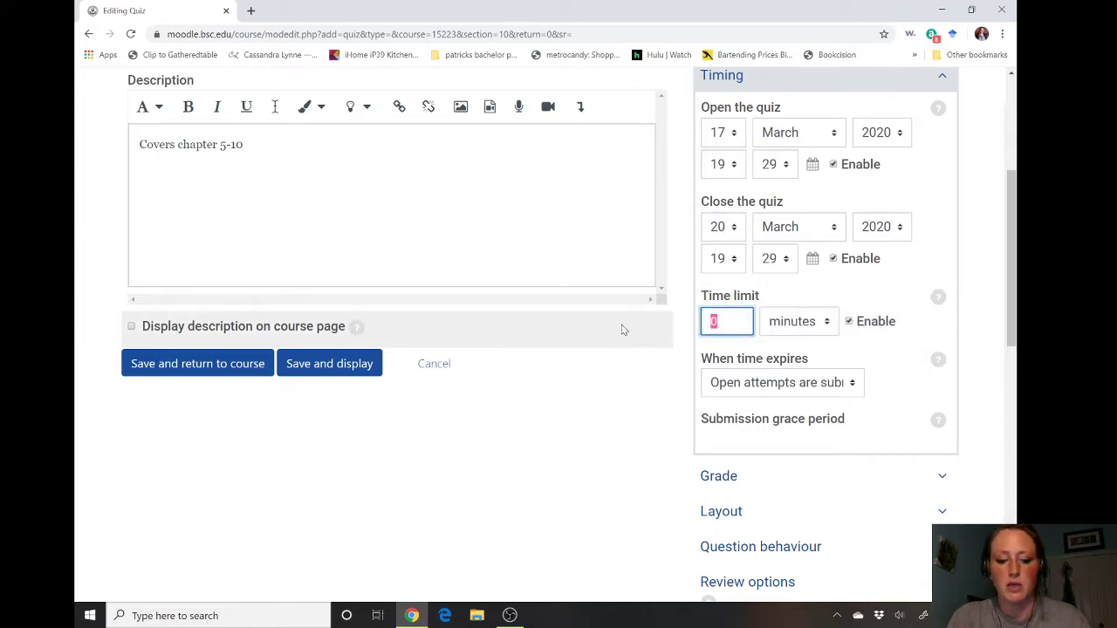
{"action": "type", "text": "90"}
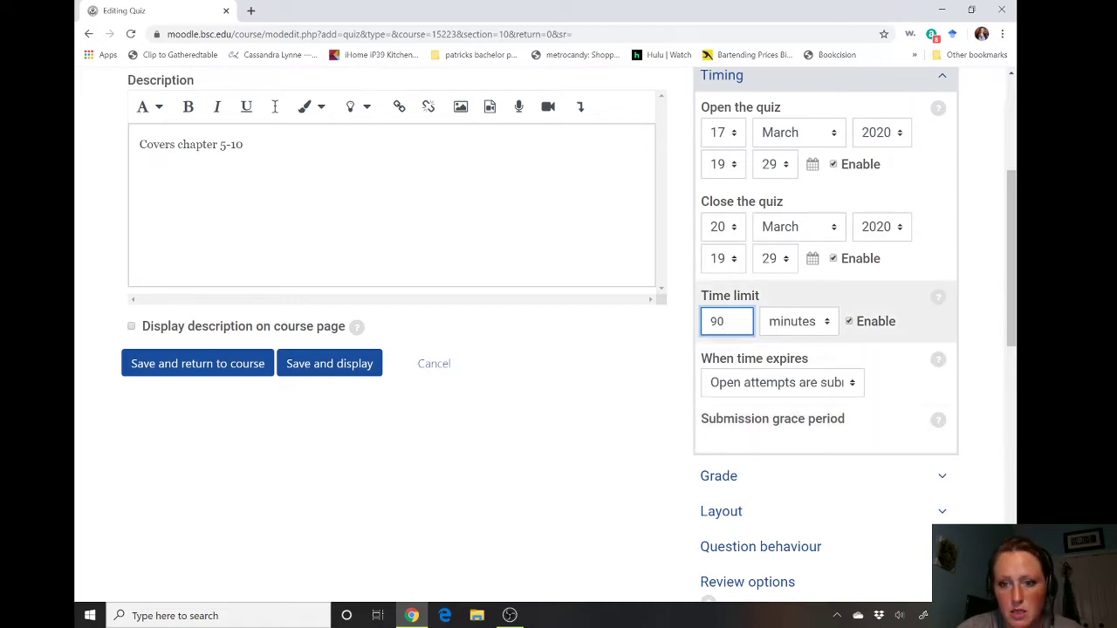
- Allow a grace period for submitting open attempts when time expires, and set the submission grace period to 15 minutes
{"action": "left_click", "coordinate": [771, 384]}
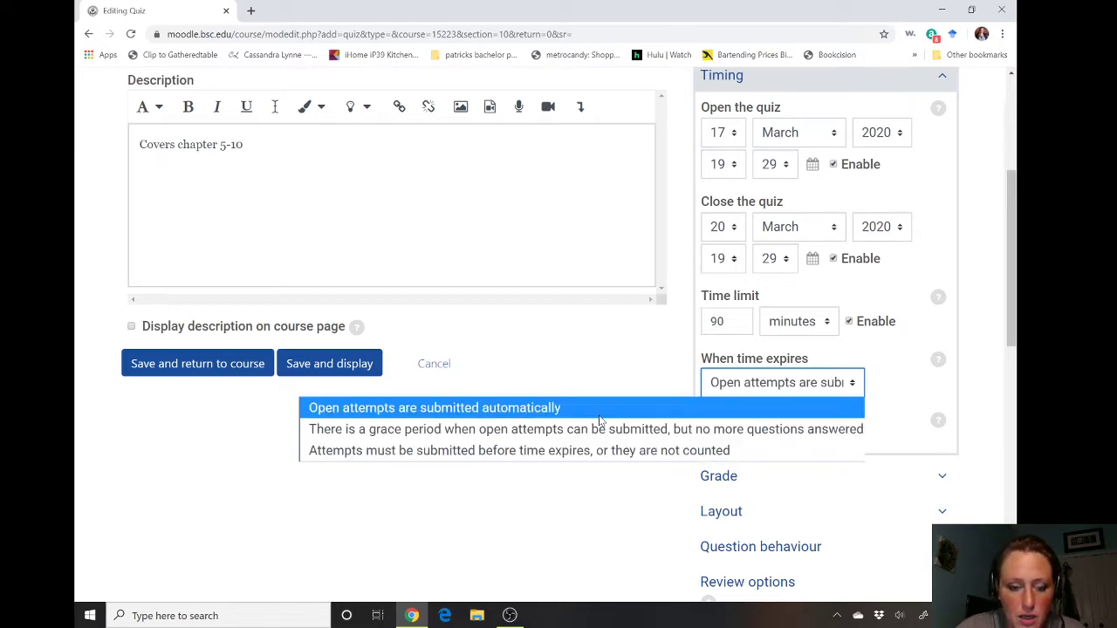
{"action": "left_click", "coordinate": [584, 430]}
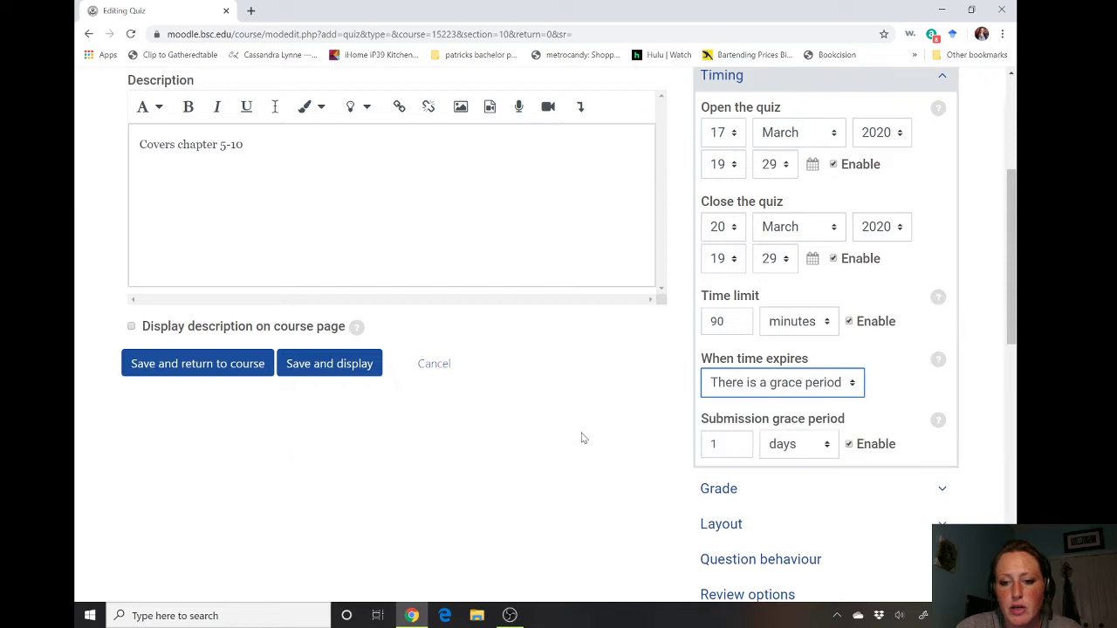
{"action": "left_click", "coordinate": [726, 445]}
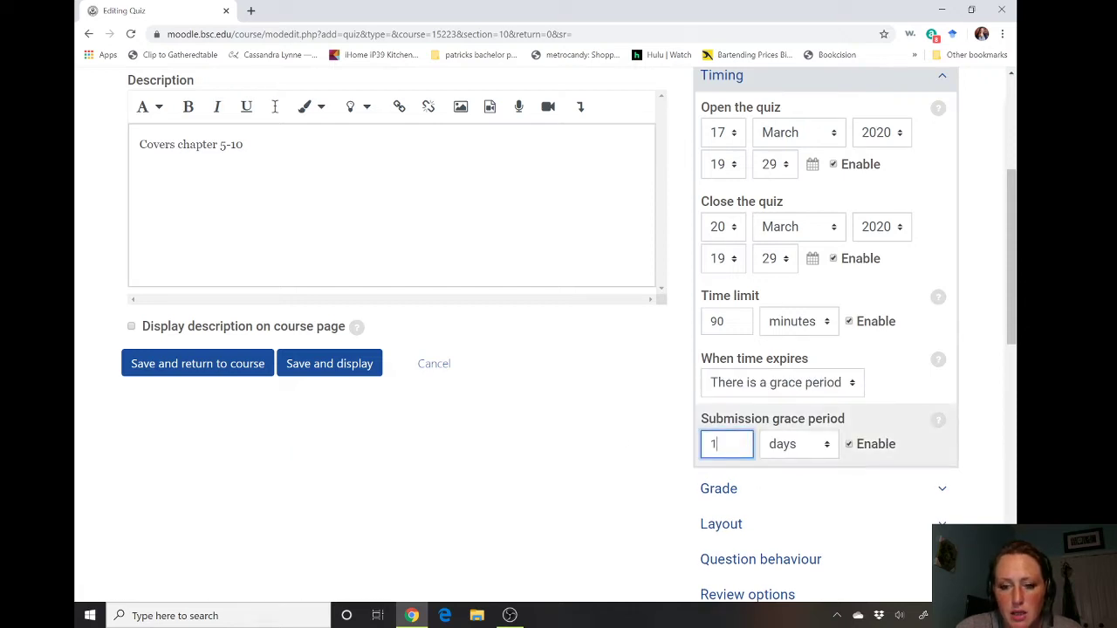
{"action": "left_click", "coordinate": [796, 453]}
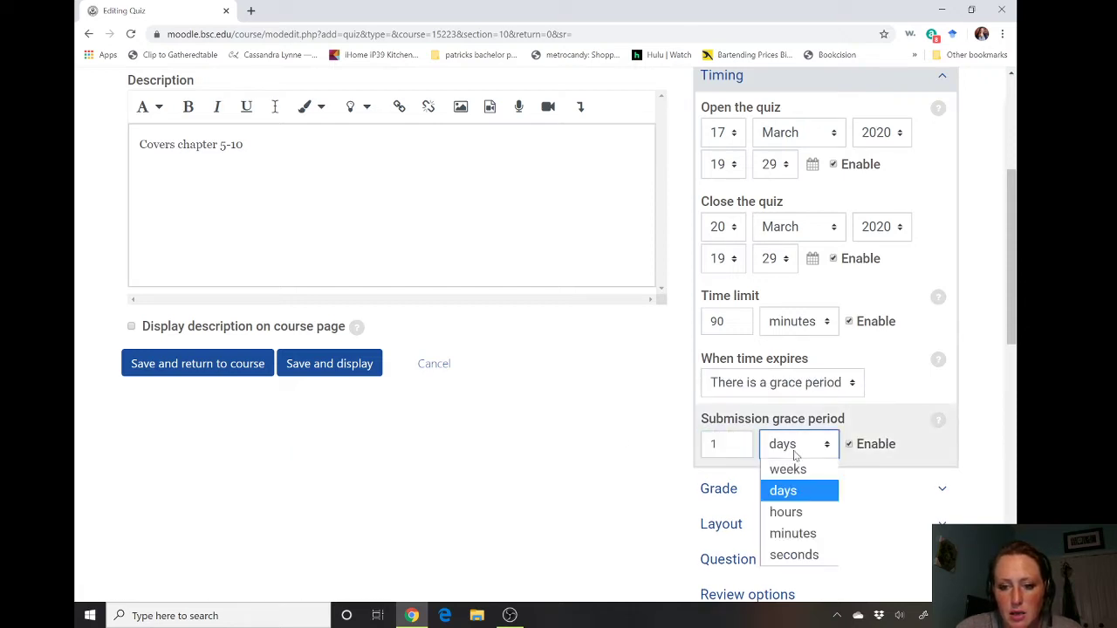
{"action": "left_click", "coordinate": [788, 533]}
{"action": "left_click", "coordinate": [716, 445]}
{"action": "type", "text": "5"}
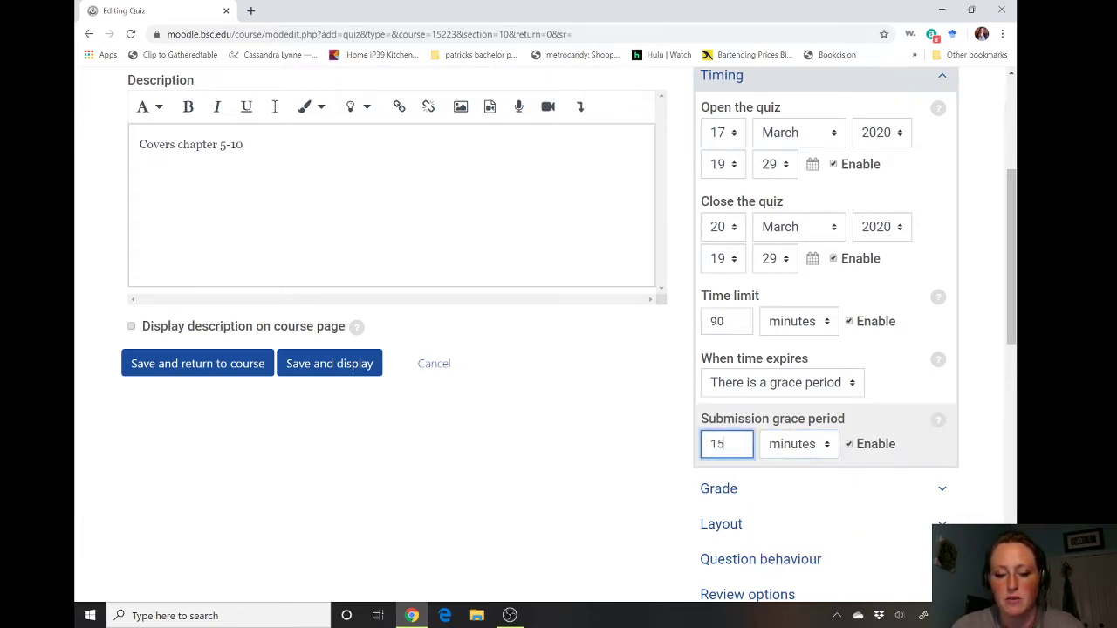
- In the grade settings, keep the grade category Uncategorised and set the attempts allowed to 1
{"action": "left_click", "coordinate": [729, 489]}
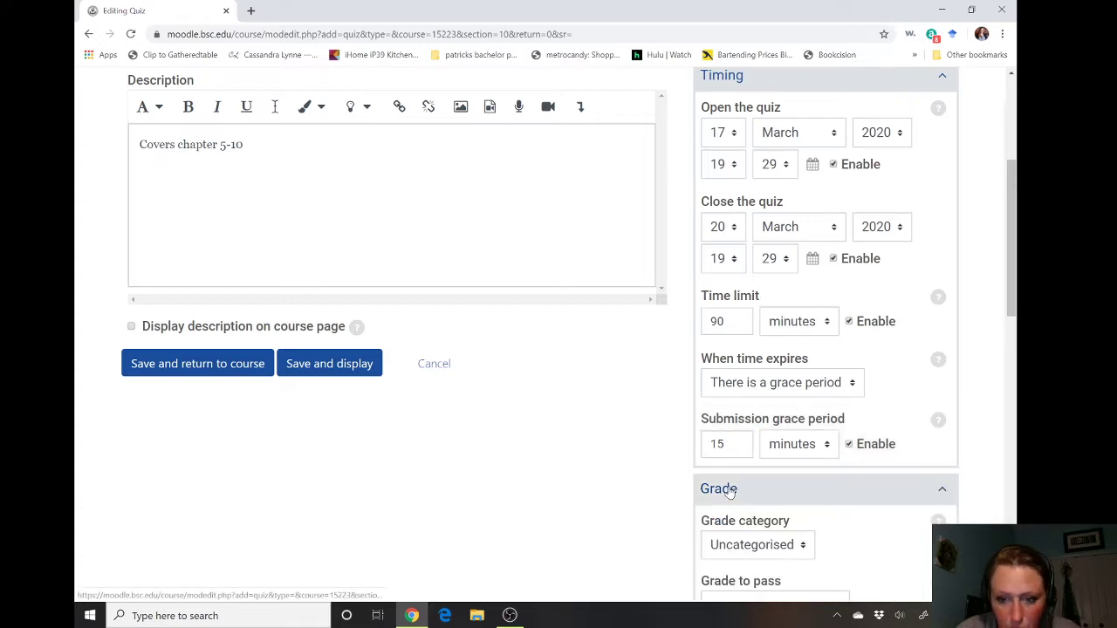
{"action": "scroll", "coordinate": [733, 480], "scroll_direction": "down", "scroll_amount": 2}
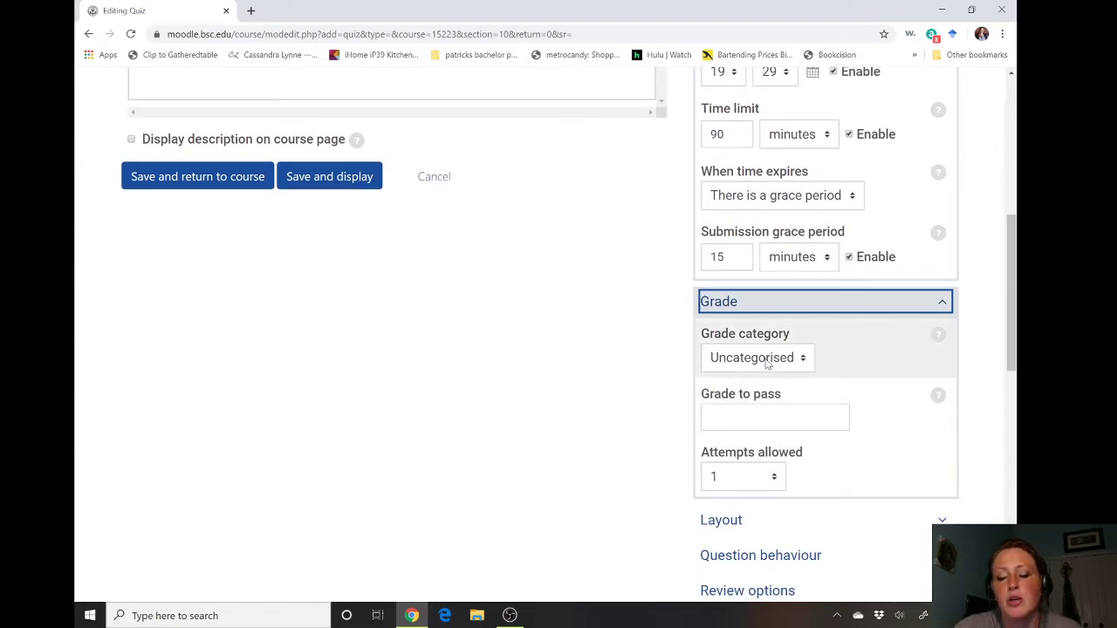
{"action": "left_click", "coordinate": [766, 365]}
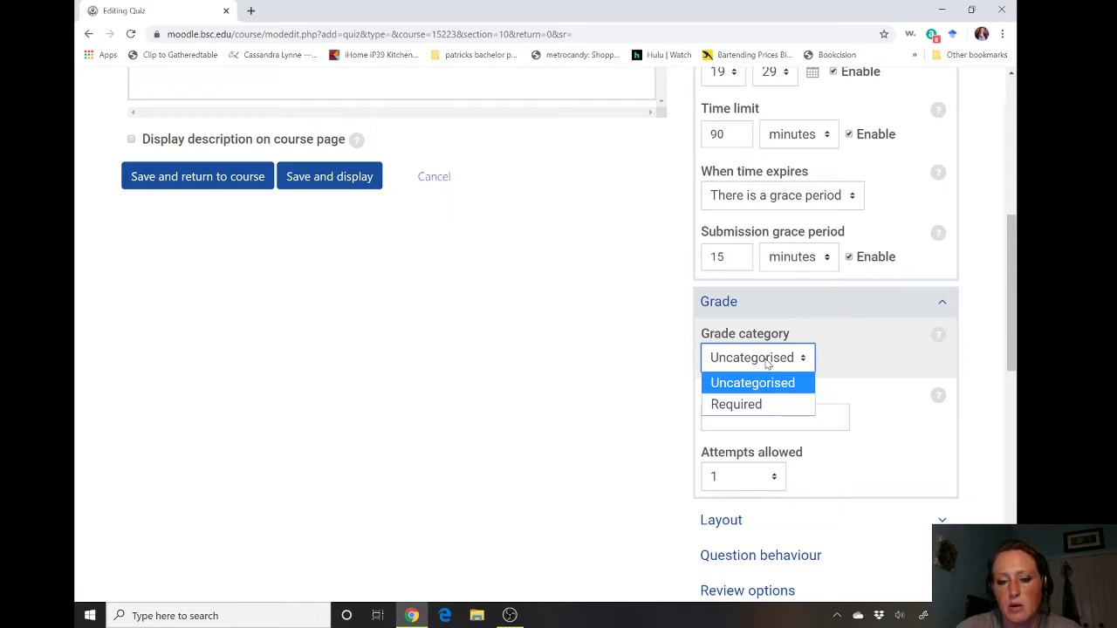
{"action": "left_click", "coordinate": [767, 364]}
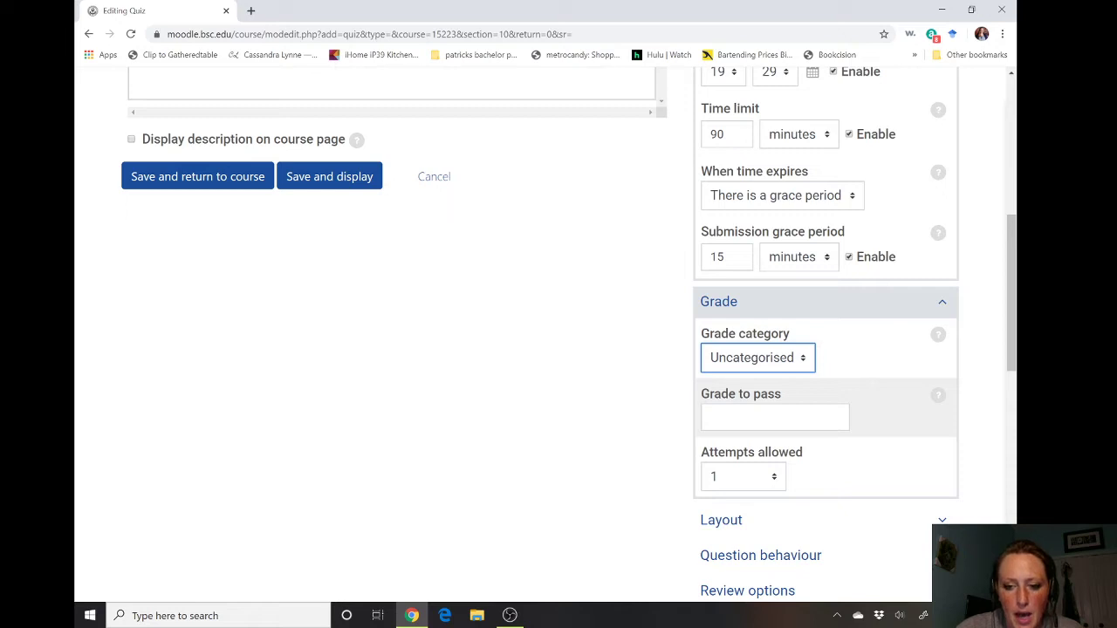
{"action": "scroll", "coordinate": [724, 419], "scroll_direction": "down", "scroll_amount": 1}
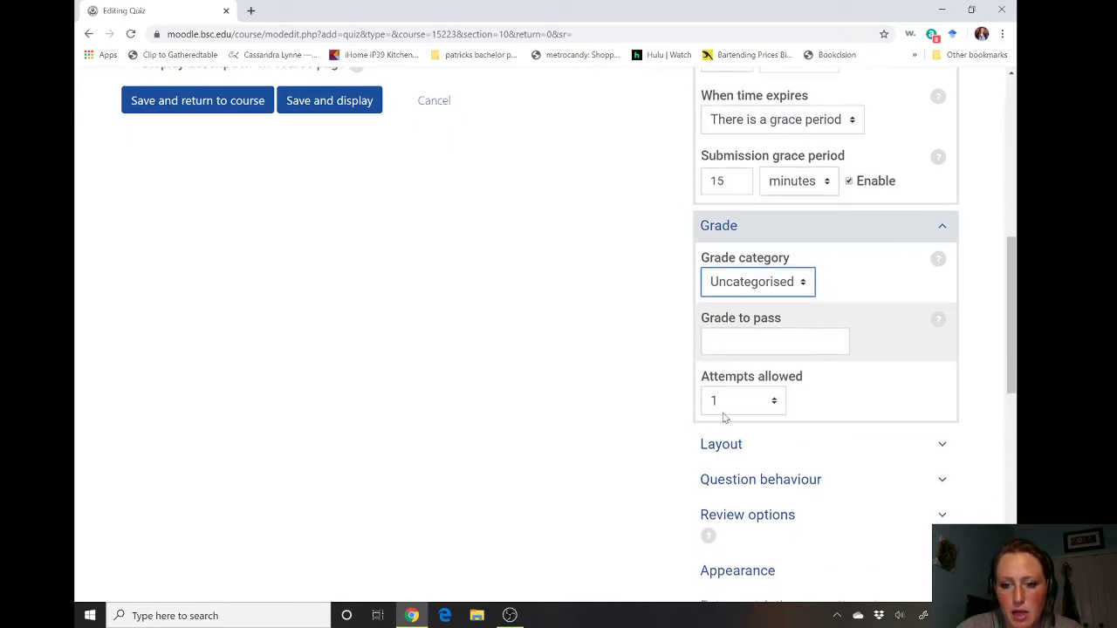
{"action": "left_click", "coordinate": [744, 410]}
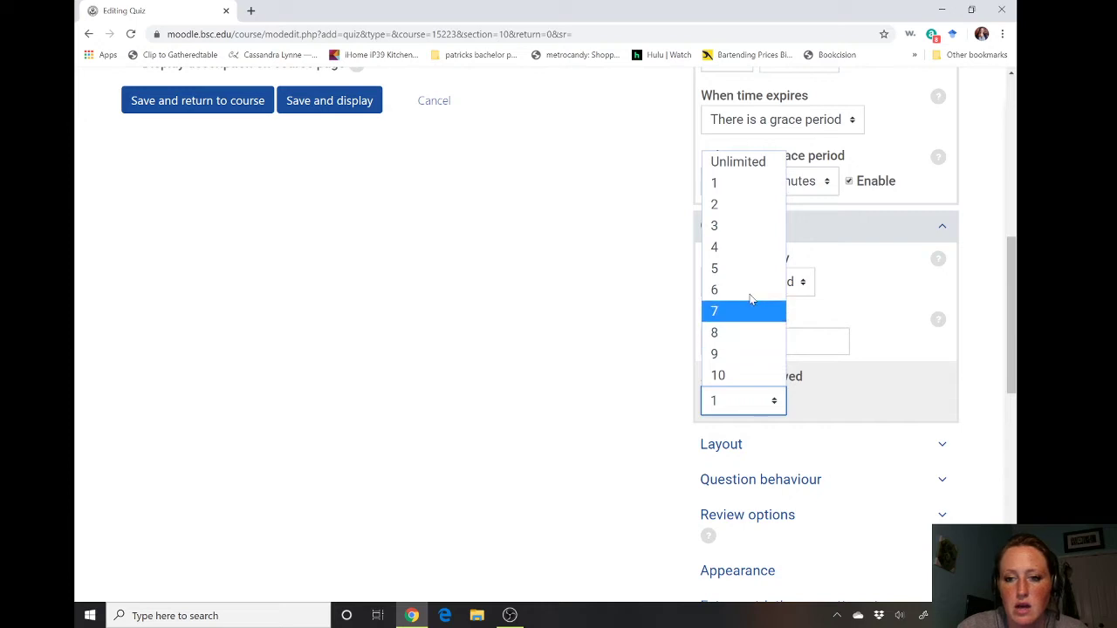
{"action": "left_click", "coordinate": [756, 191]}
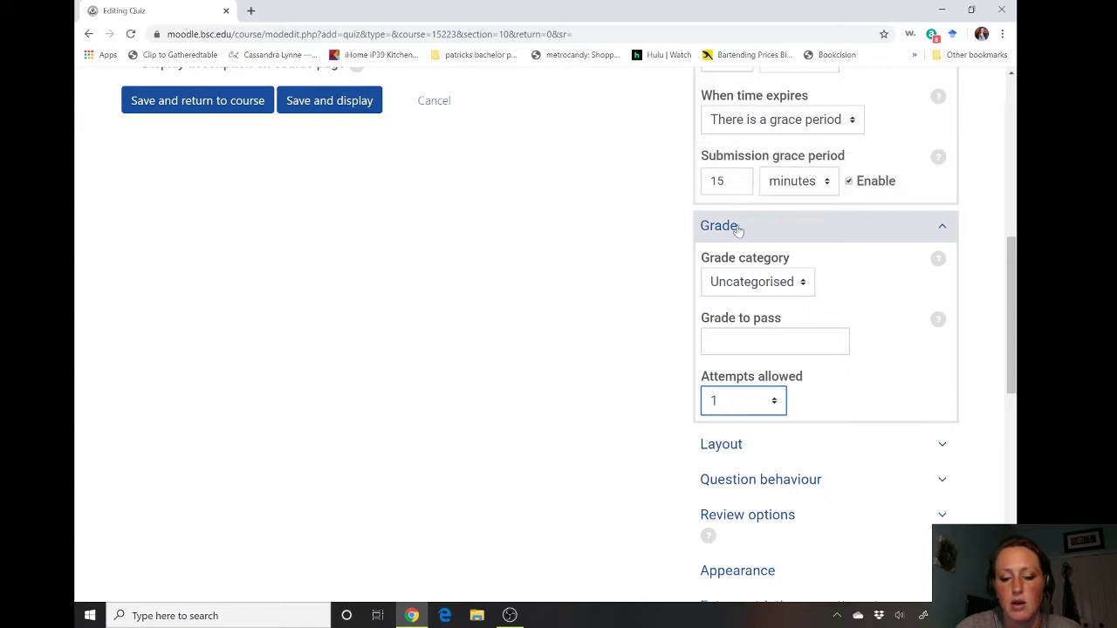
- In the layout settings, set the new page option to "Never, all questions on one page"
{"action": "scroll", "coordinate": [669, 341], "scroll_direction": "down", "scroll_amount": 1}
{"action": "scroll", "coordinate": [669, 341], "scroll_direction": "down", "scroll_amount": 1}
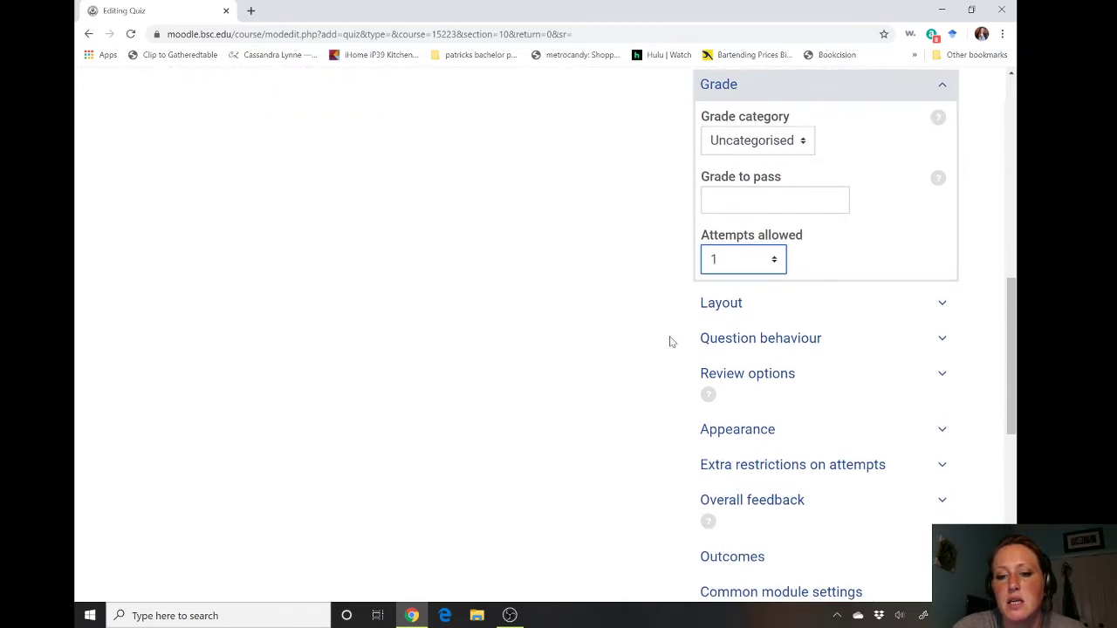
{"action": "left_click", "coordinate": [716, 306]}
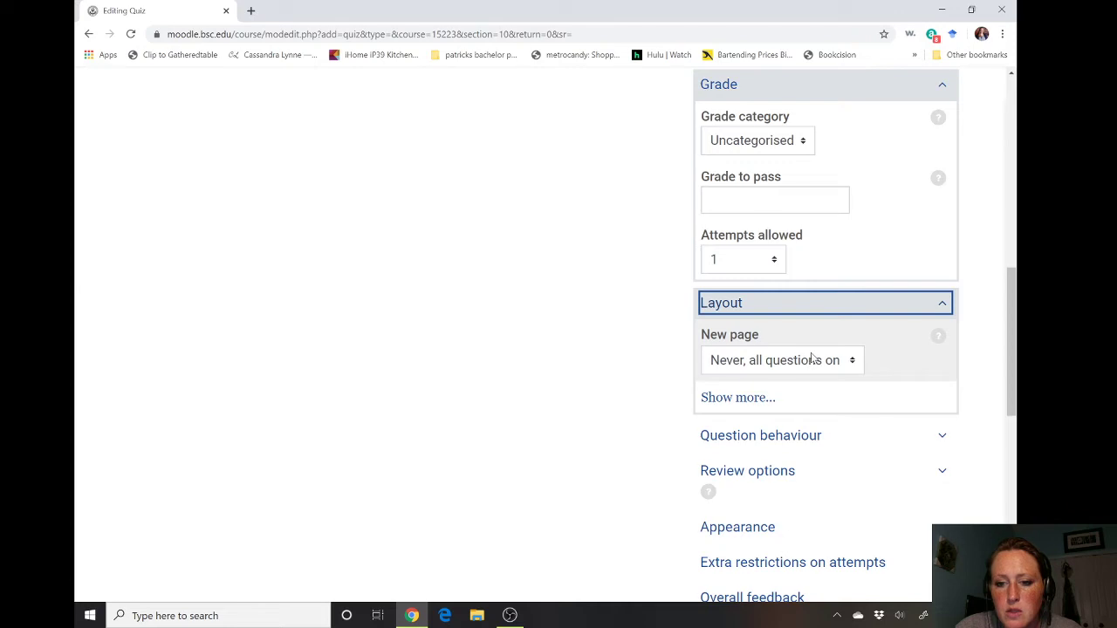
{"action": "left_click", "coordinate": [837, 364]}
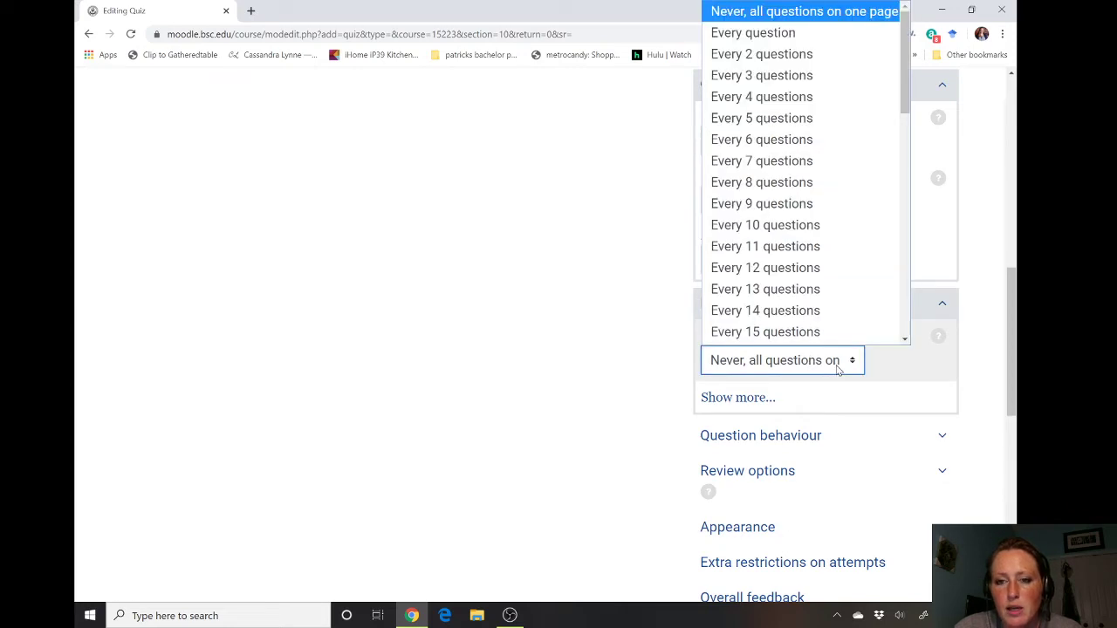
{"action": "scroll", "coordinate": [827, 149], "scroll_direction": "up", "scroll_amount": 1}
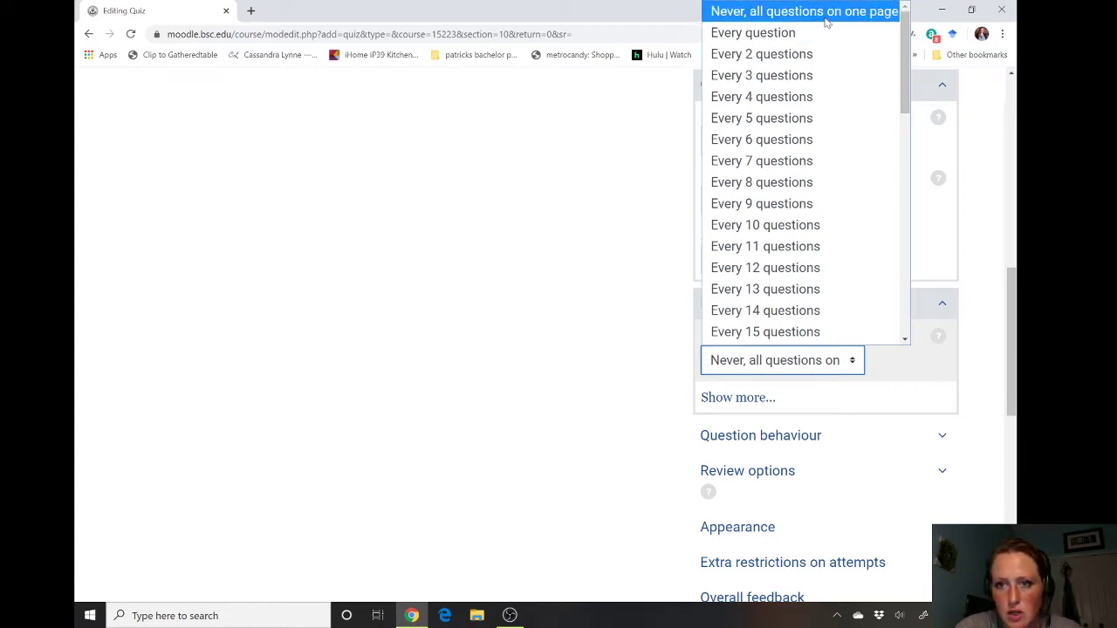
{"action": "left_click", "coordinate": [768, 11]}
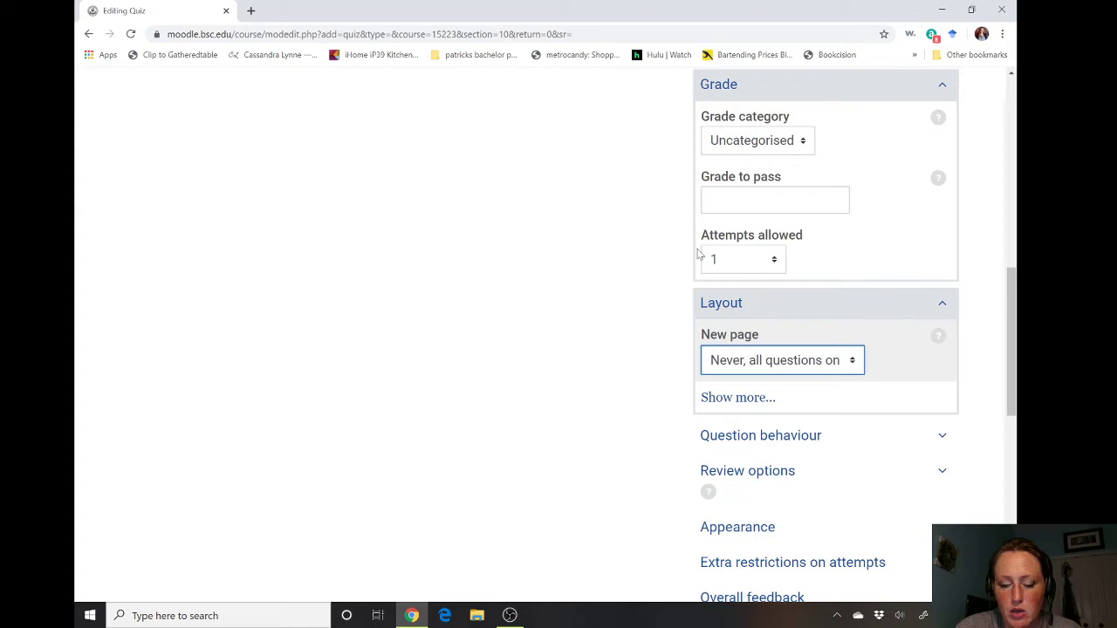
- Reveal the additional layout options to check the navigation method, and collapse them again
{"action": "left_click", "coordinate": [706, 400]}
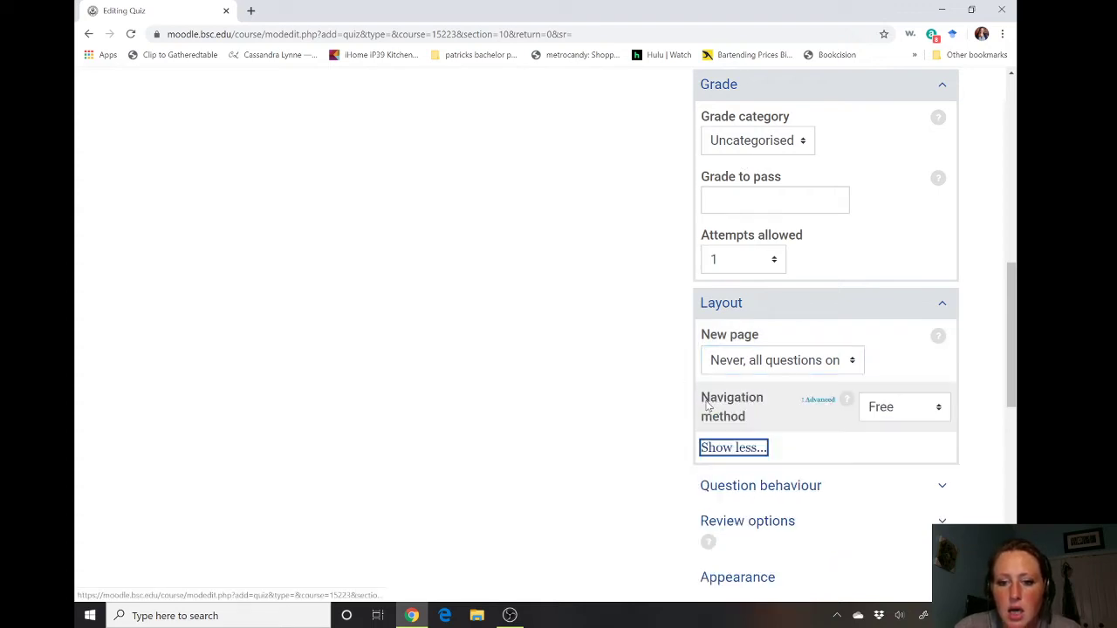
{"action": "left_click", "coordinate": [707, 448]}
- In the question behaviour settings, keep "Deferred feedback" as the way questions behave
{"action": "scroll", "coordinate": [743, 396], "scroll_direction": "down", "scroll_amount": 1}
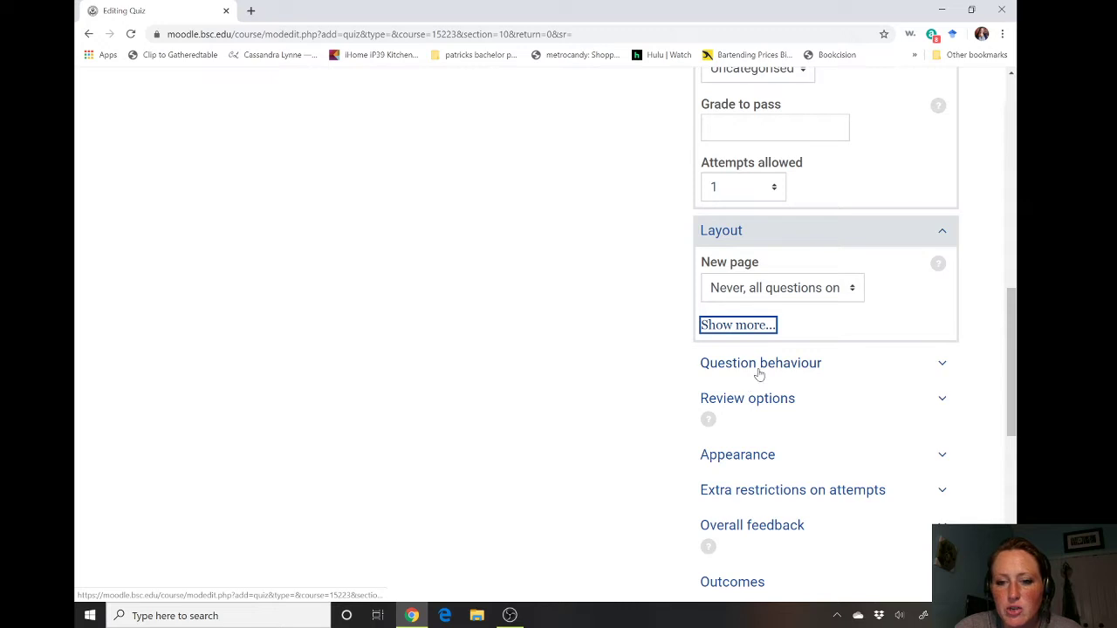
{"action": "left_click", "coordinate": [760, 373]}
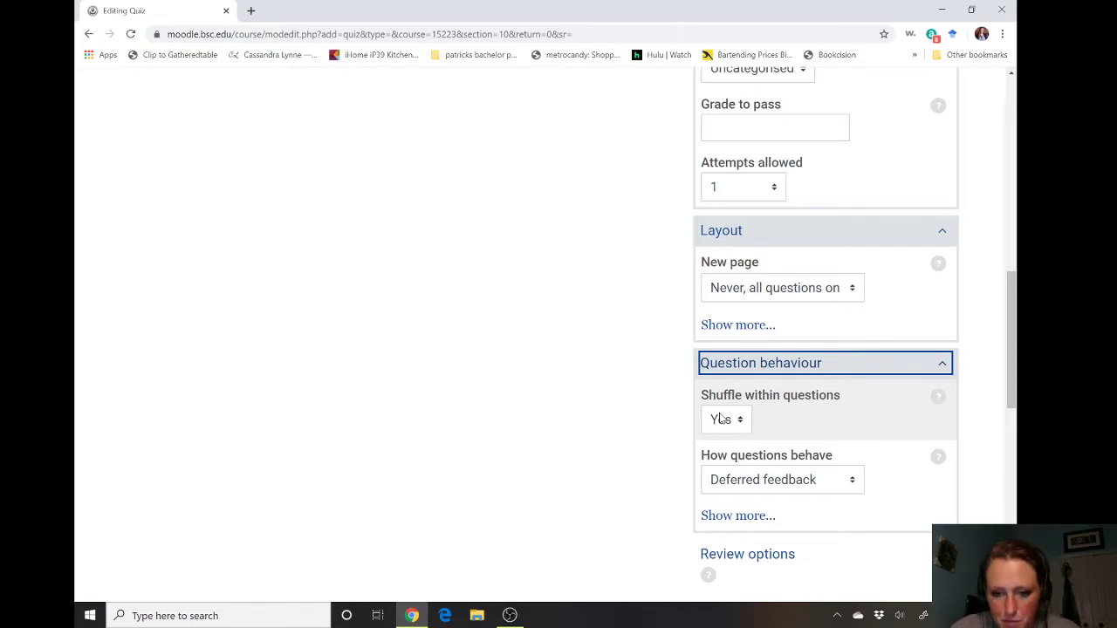
{"action": "scroll", "coordinate": [721, 419], "scroll_direction": "down", "scroll_amount": 3}
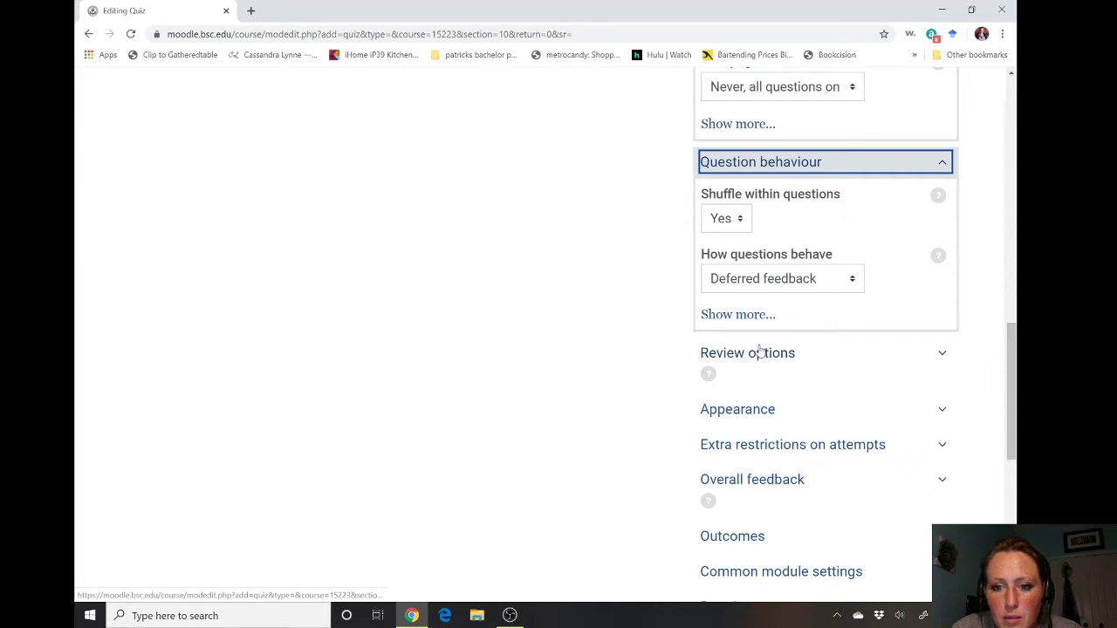
{"action": "left_click", "coordinate": [766, 287]}
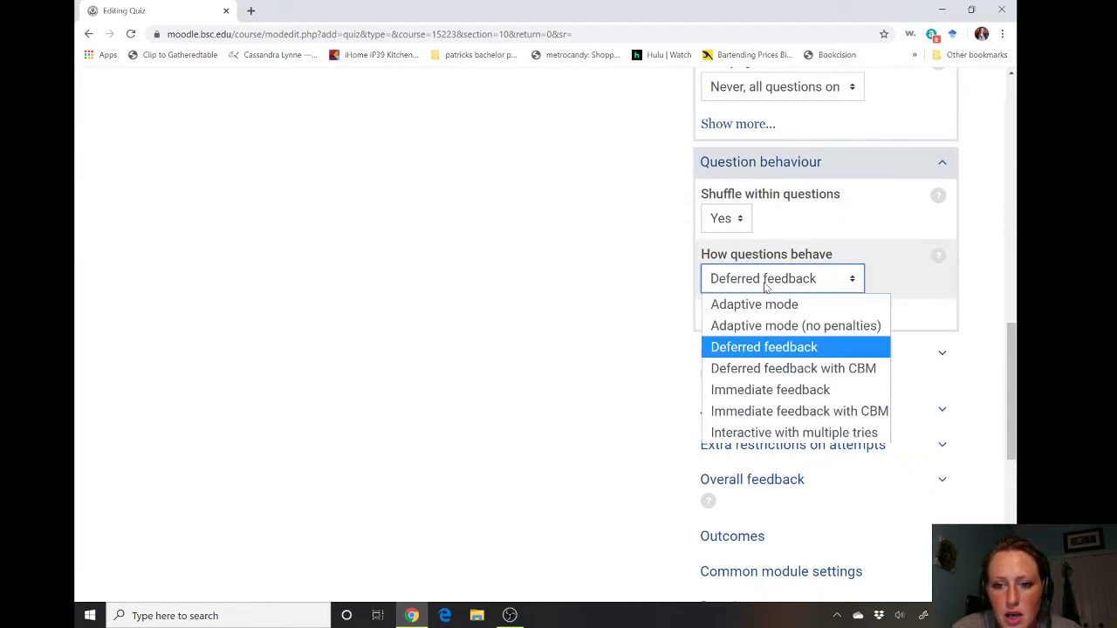
{"action": "left_click", "coordinate": [744, 347]}
- Examine the review options for each stage from during the attempt to after the quiz is closed, and the remaining settings sections
{"action": "left_click", "coordinate": [742, 353]}
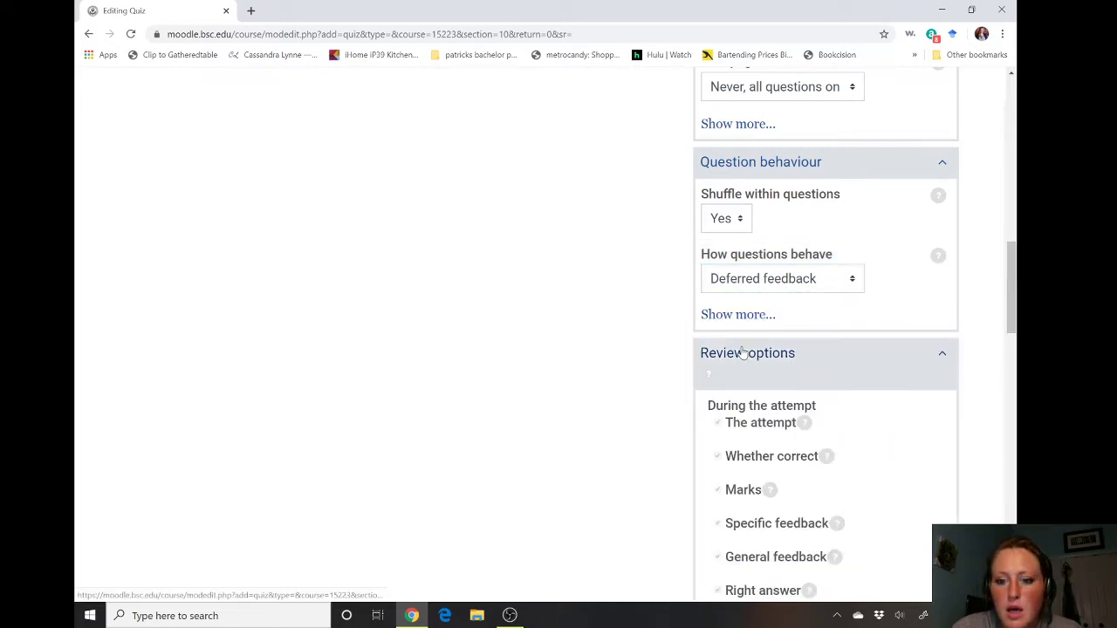
{"action": "scroll", "coordinate": [742, 350], "scroll_direction": "down", "scroll_amount": 5}
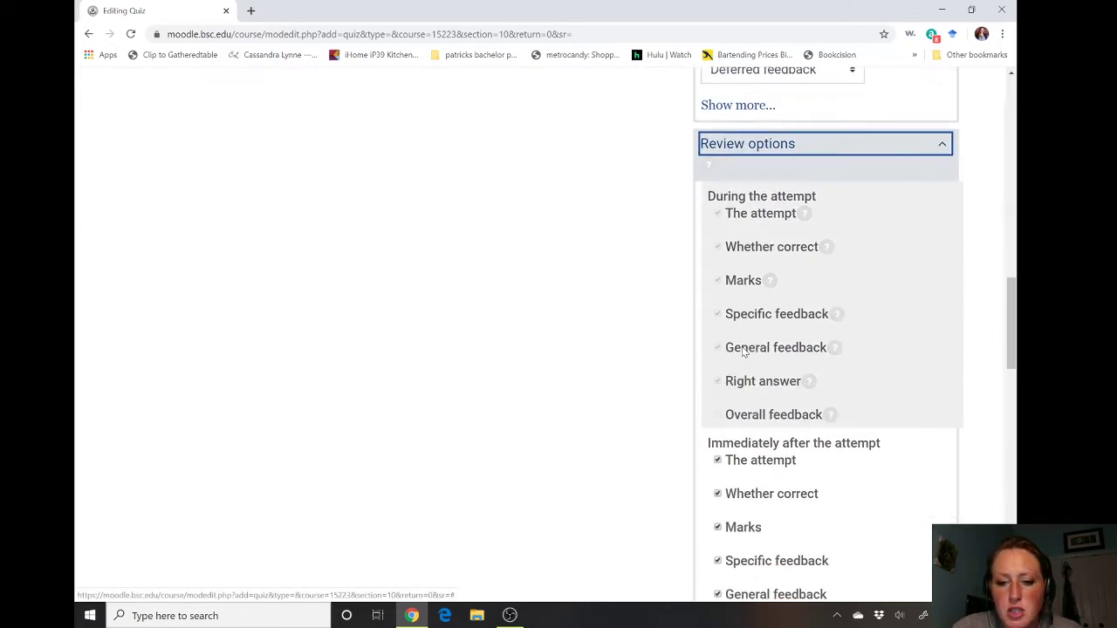
{"action": "scroll", "coordinate": [742, 351], "scroll_direction": "down", "scroll_amount": 3}
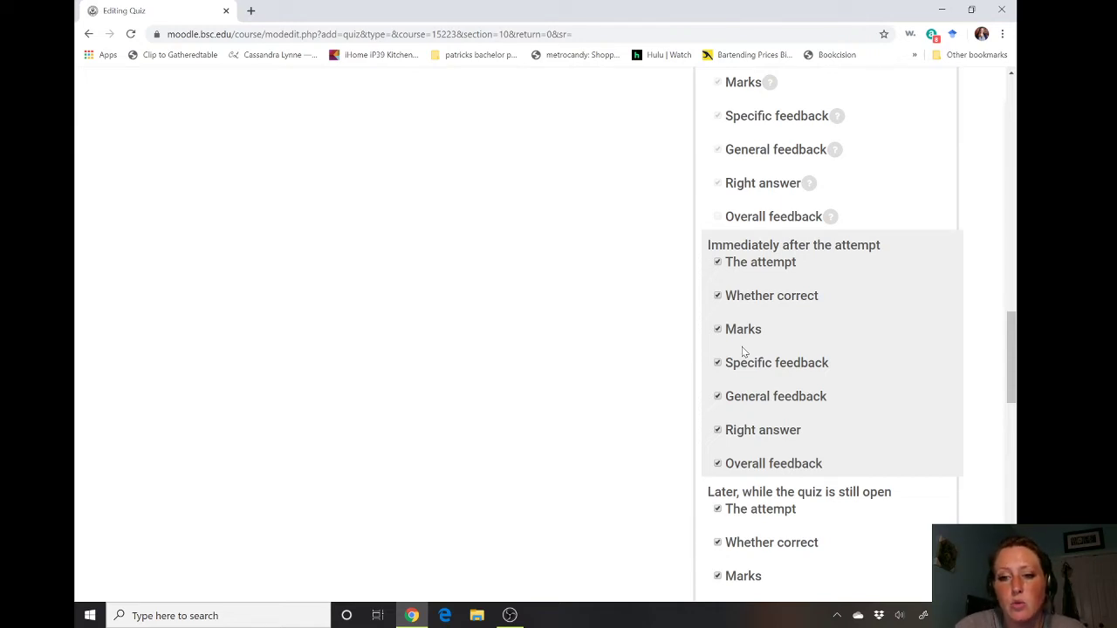
{"action": "scroll", "coordinate": [744, 351], "scroll_direction": "down", "scroll_amount": 1}
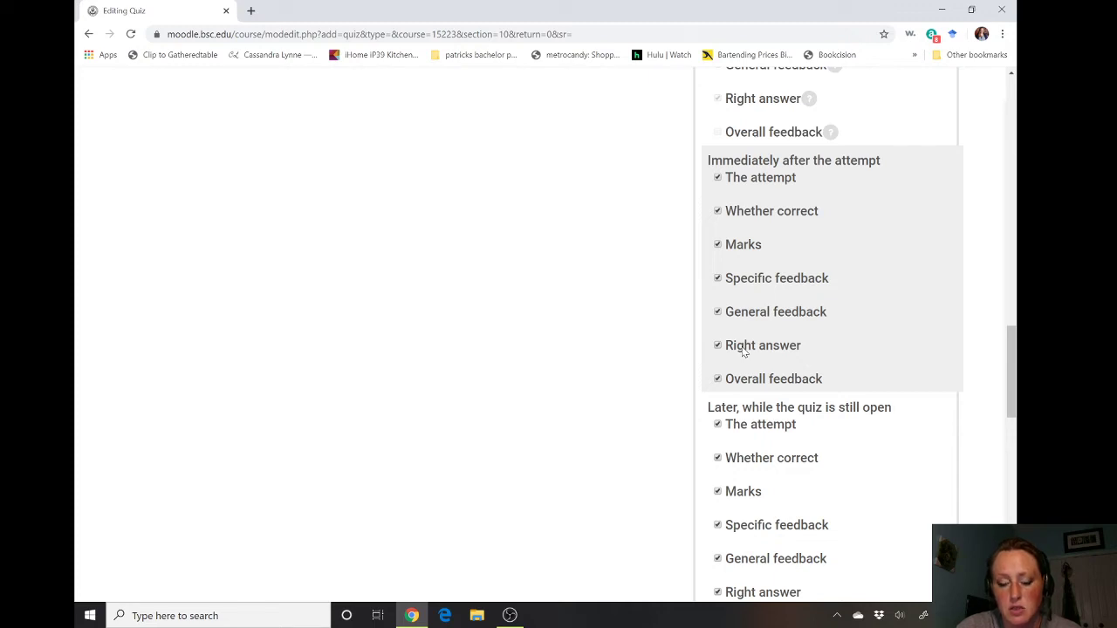
{"action": "scroll", "coordinate": [744, 351], "scroll_direction": "down", "scroll_amount": 2}
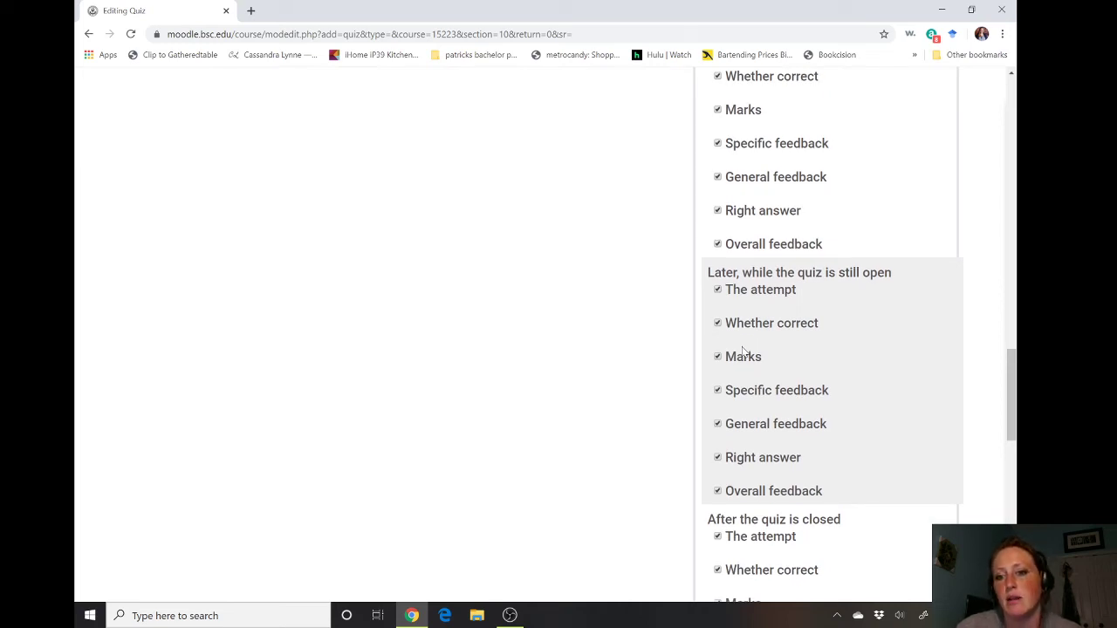
{"action": "scroll", "coordinate": [744, 351], "scroll_direction": "down", "scroll_amount": 2}
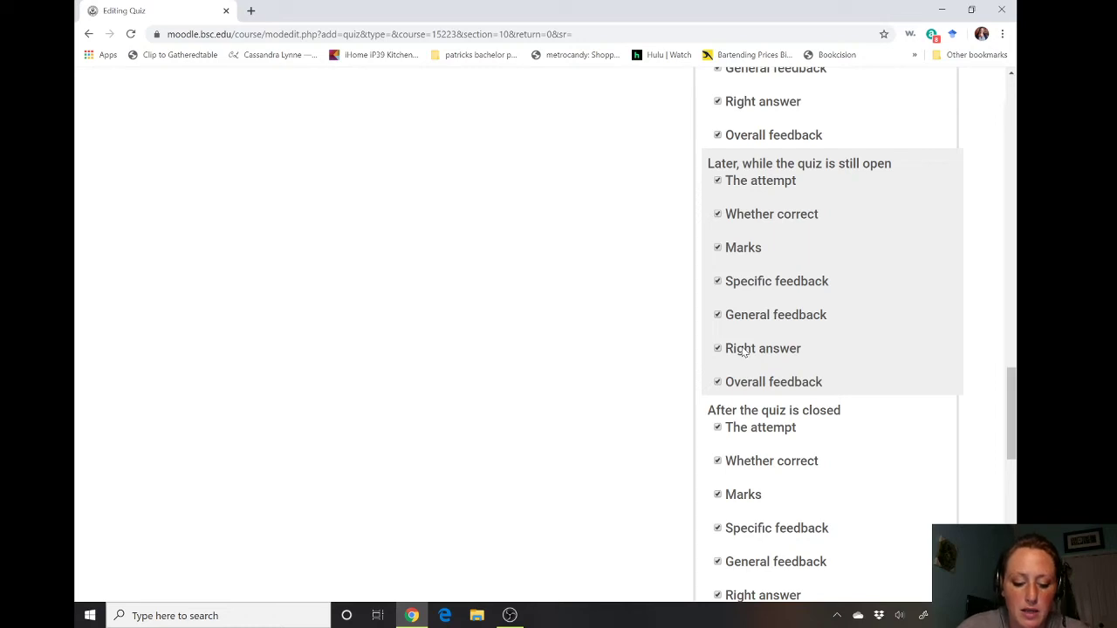
{"action": "scroll", "coordinate": [743, 351], "scroll_direction": "down", "scroll_amount": 3}
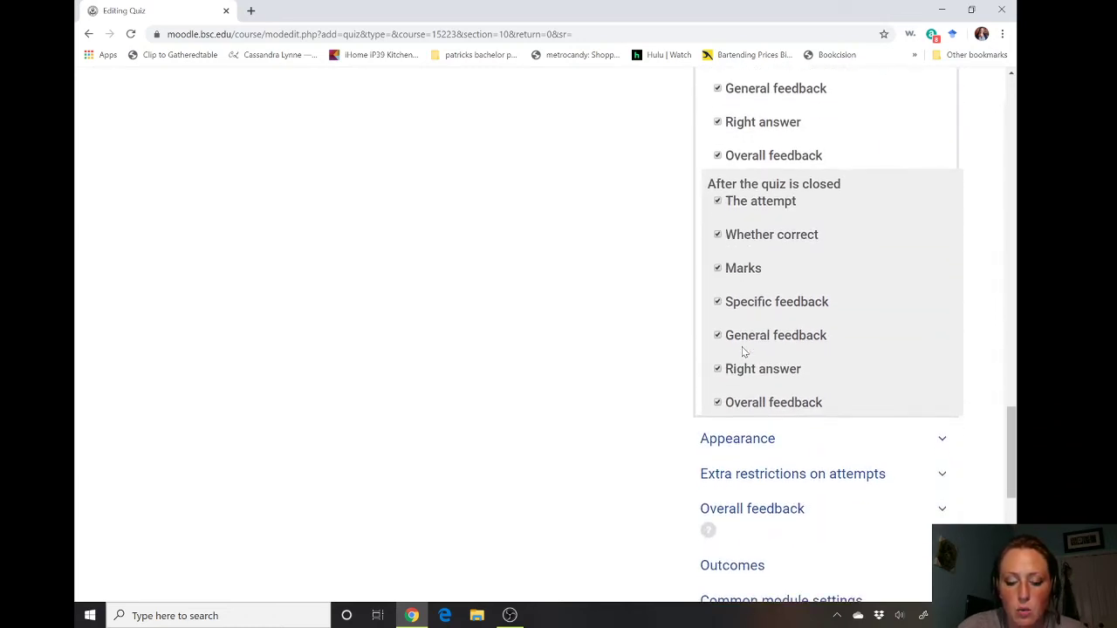
{"action": "scroll", "coordinate": [742, 351], "scroll_direction": "down", "scroll_amount": 1}
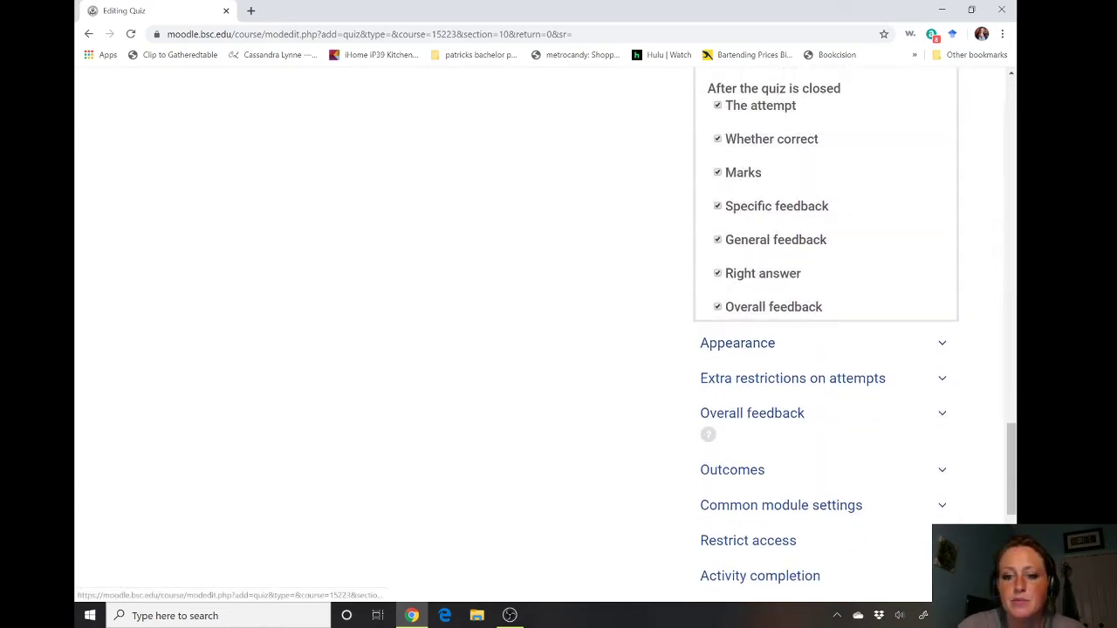
{"action": "scroll", "coordinate": [794, 288], "scroll_direction": "down", "scroll_amount": 2}
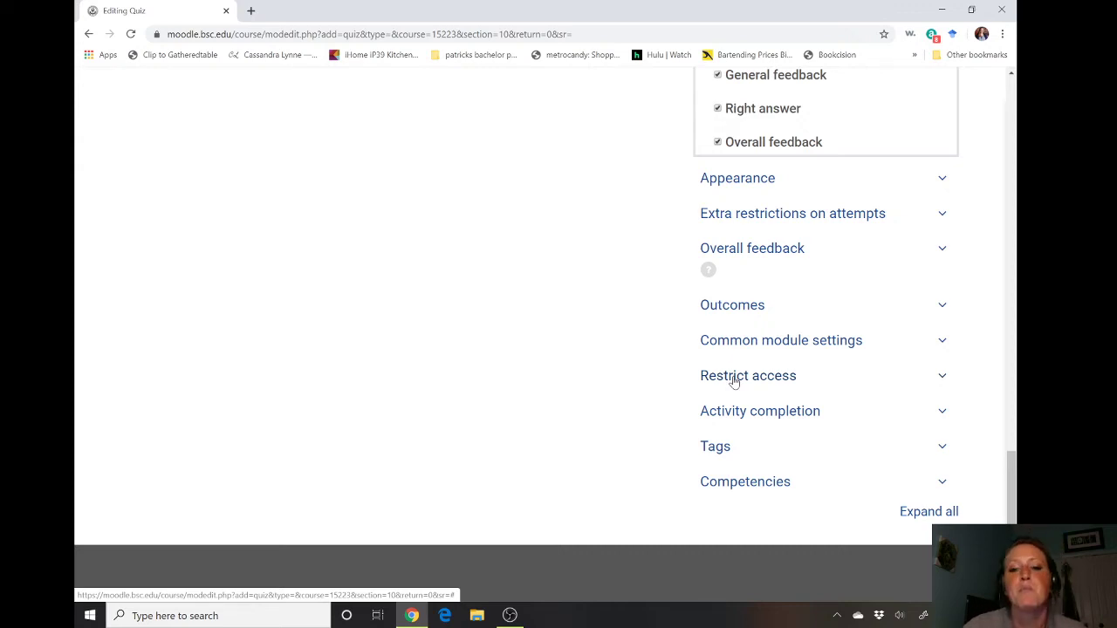
- Save and display the Exam II quiz, and open it for editing its questions
{"action": "scroll", "coordinate": [733, 381], "scroll_direction": "up", "scroll_amount": 20}
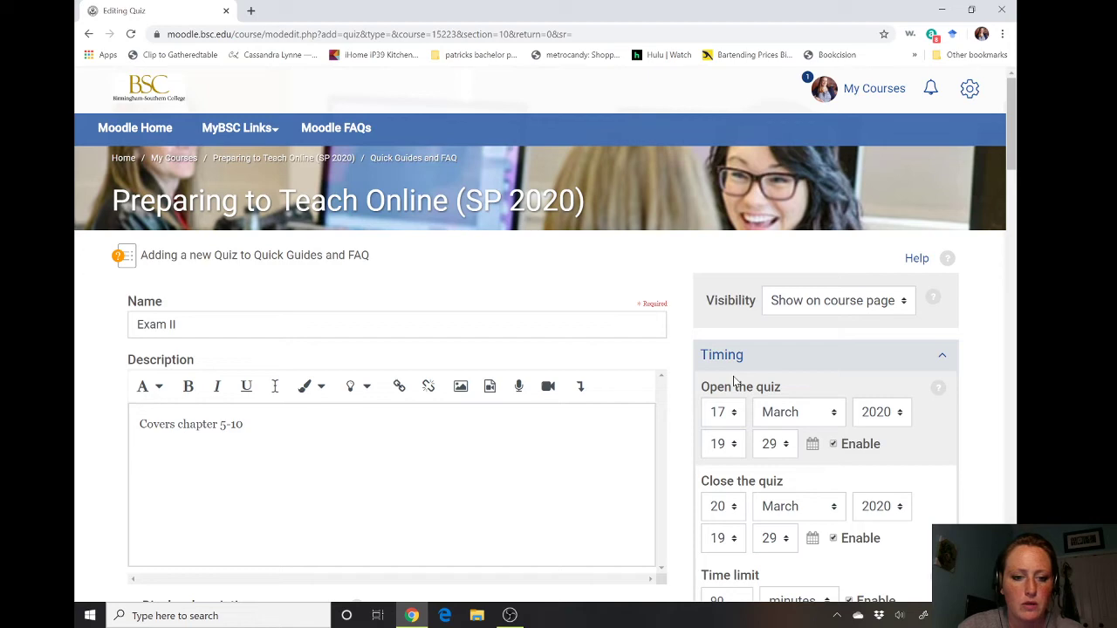
{"action": "scroll", "coordinate": [555, 372], "scroll_direction": "down", "scroll_amount": 3}
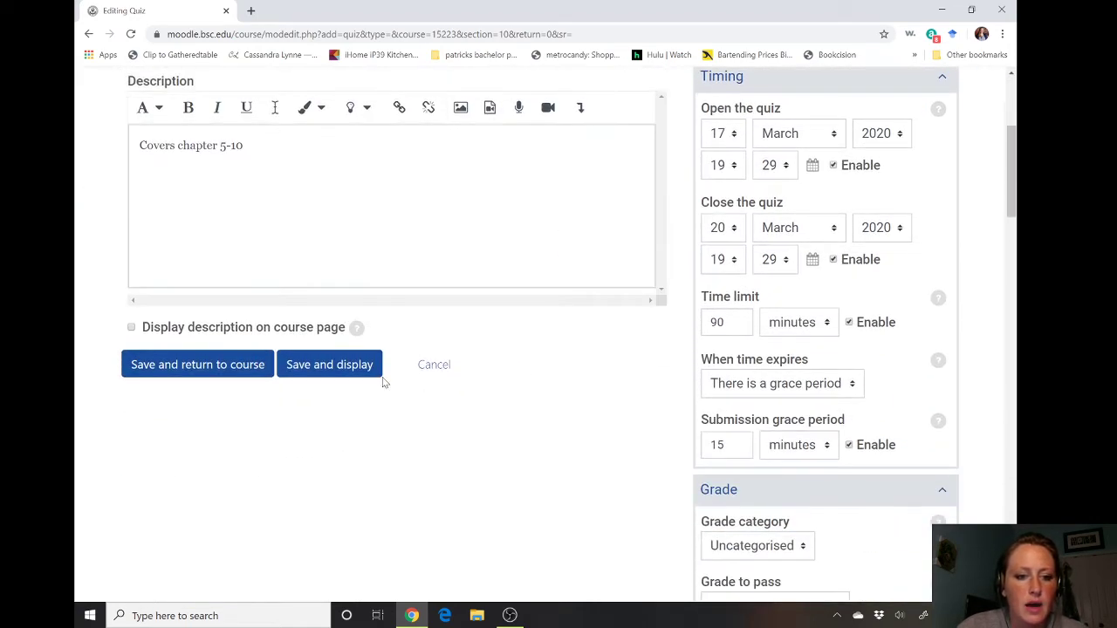
{"action": "left_click", "coordinate": [329, 370]}
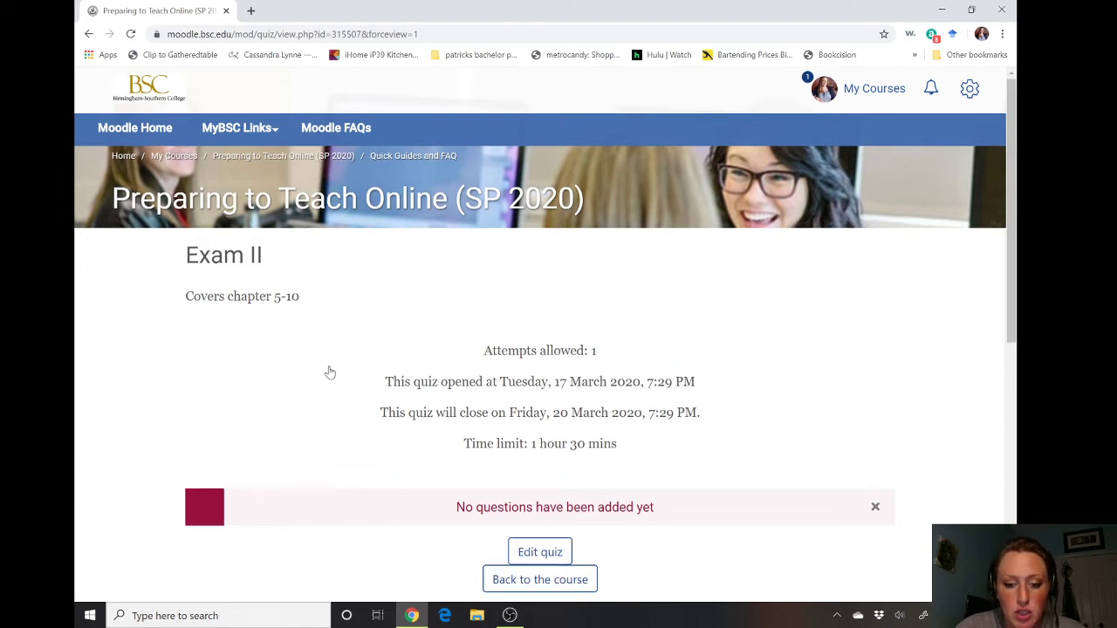
{"action": "scroll", "coordinate": [328, 372], "scroll_direction": "down", "scroll_amount": 1}
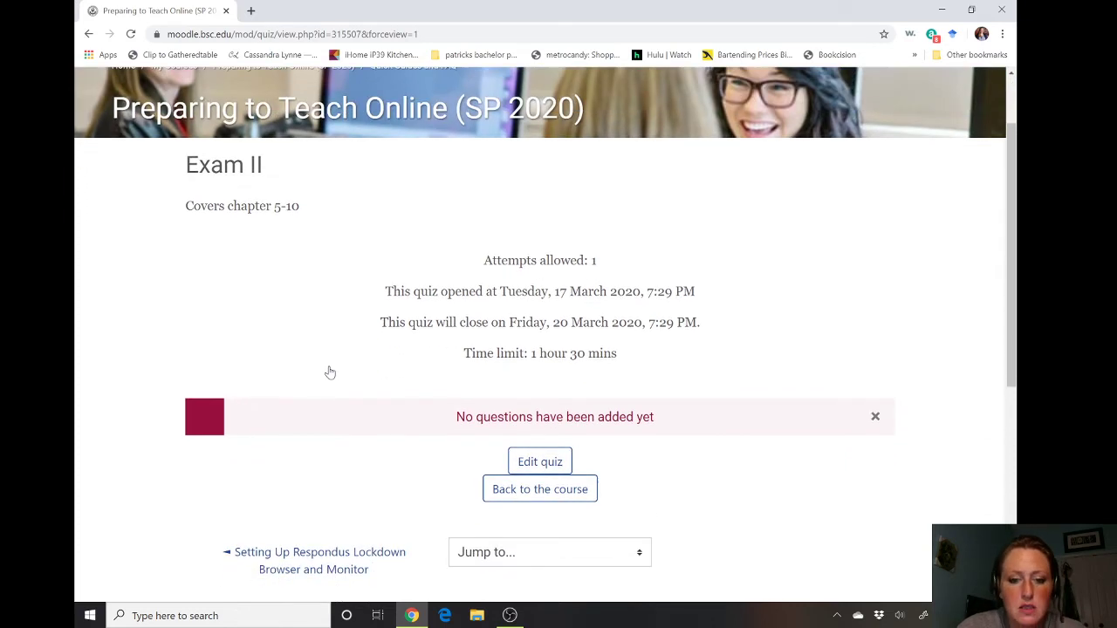
{"action": "left_click", "coordinate": [530, 468]}
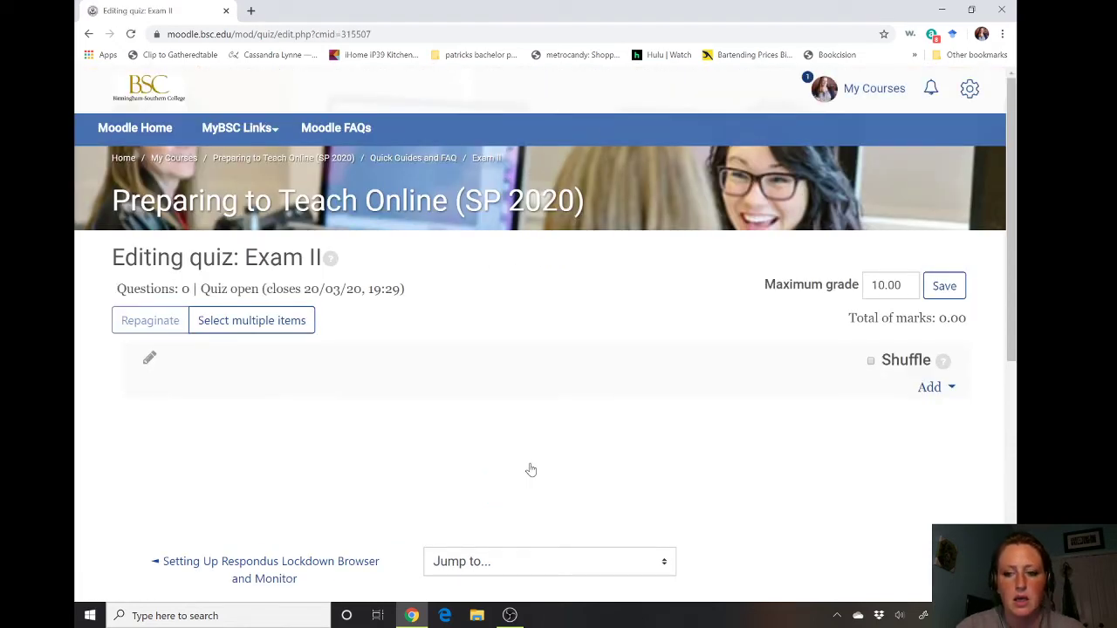
{"action": "scroll", "coordinate": [531, 470], "scroll_direction": "down", "scroll_amount": 1}
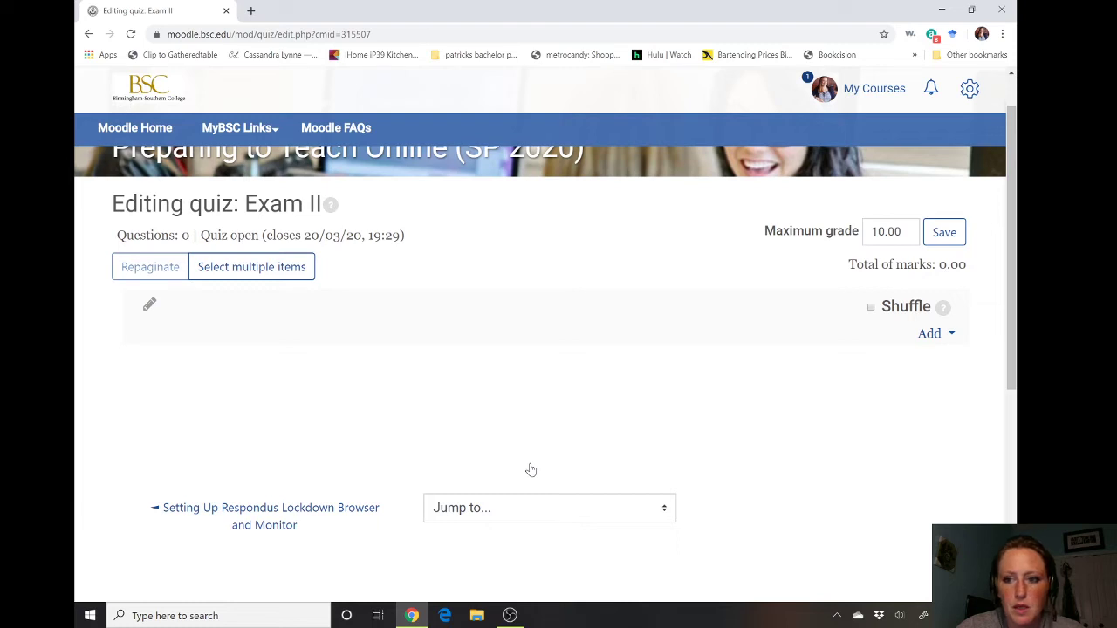
{"action": "scroll", "coordinate": [489, 454], "scroll_direction": "down", "scroll_amount": 2}
{"action": "scroll", "coordinate": [425, 433], "scroll_direction": "up", "scroll_amount": 2}
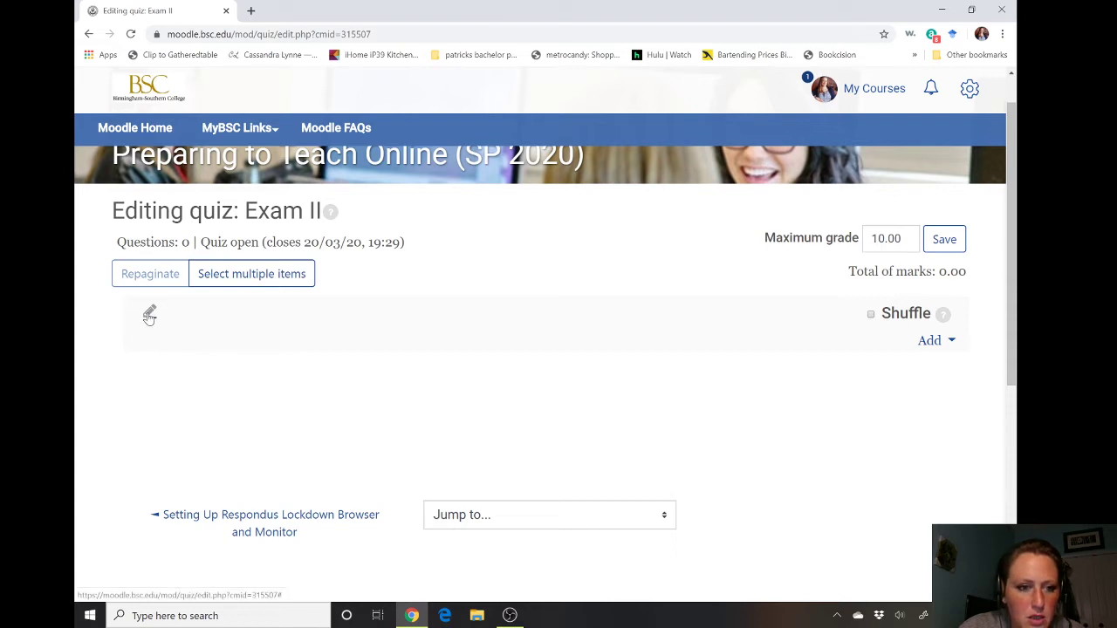
{"action": "left_click", "coordinate": [149, 316]}
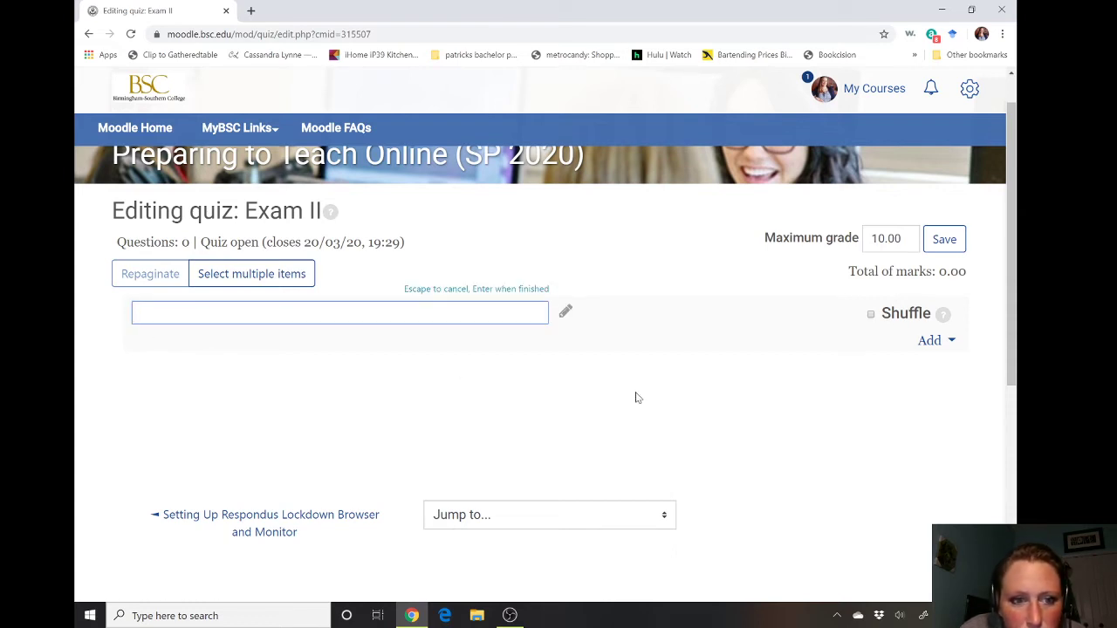
- Add a new question to the quiz, look through the question types and choose Multiple choice
{"action": "left_click", "coordinate": [951, 342]}
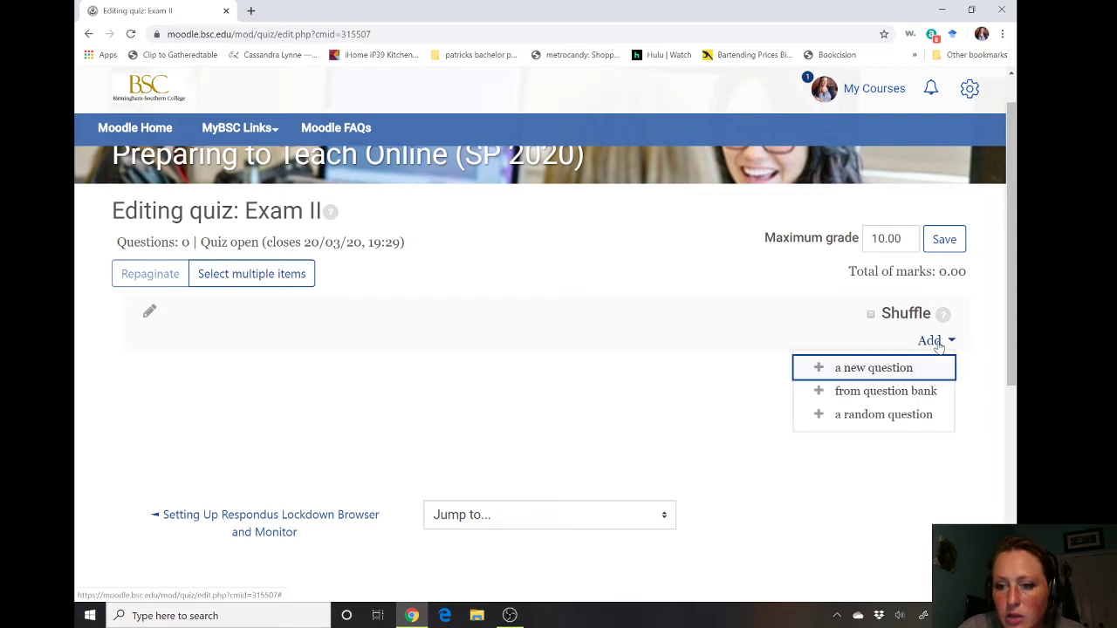
{"action": "left_click", "coordinate": [847, 370]}
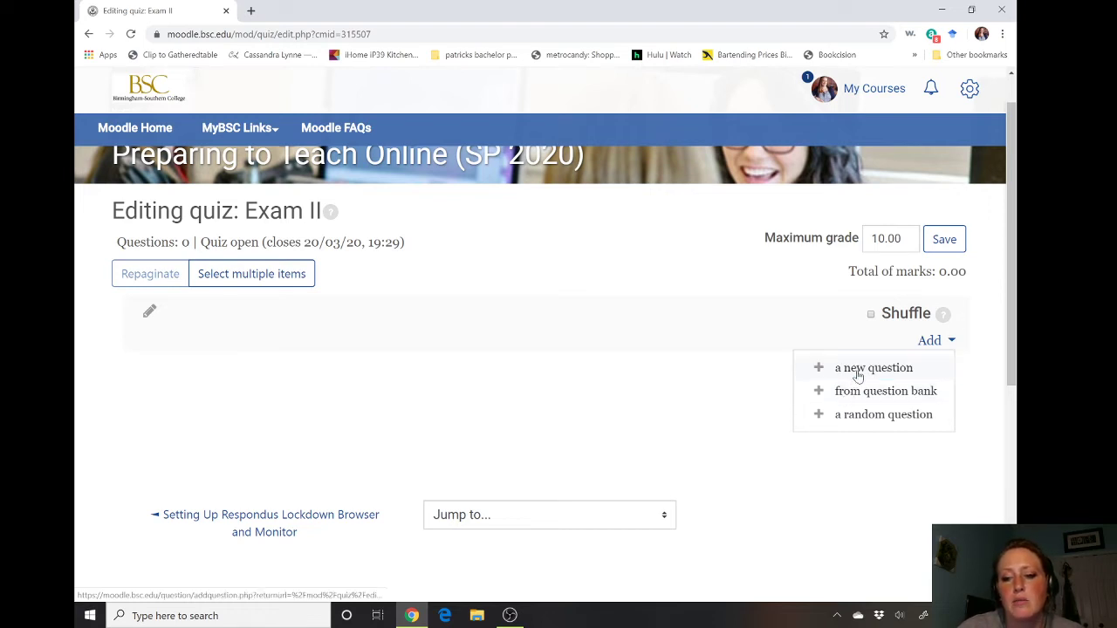
{"action": "left_click", "coordinate": [858, 370]}
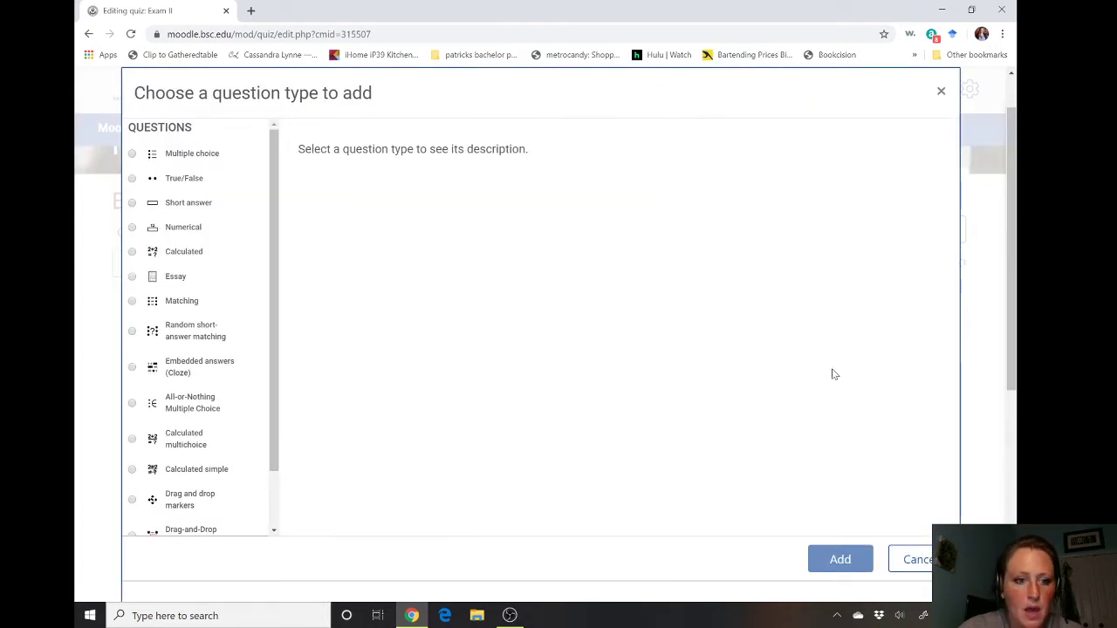
{"action": "scroll", "coordinate": [210, 249], "scroll_direction": "down", "scroll_amount": 1}
{"action": "scroll", "coordinate": [209, 249], "scroll_direction": "down", "scroll_amount": 1}
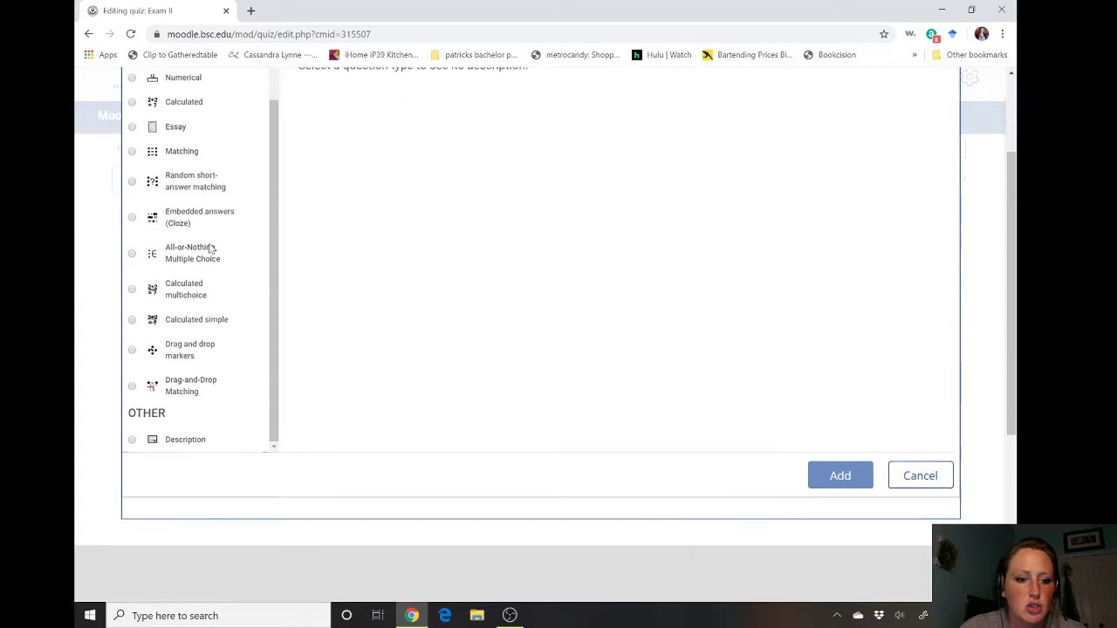
{"action": "scroll", "coordinate": [209, 249], "scroll_direction": "up", "scroll_amount": 4}
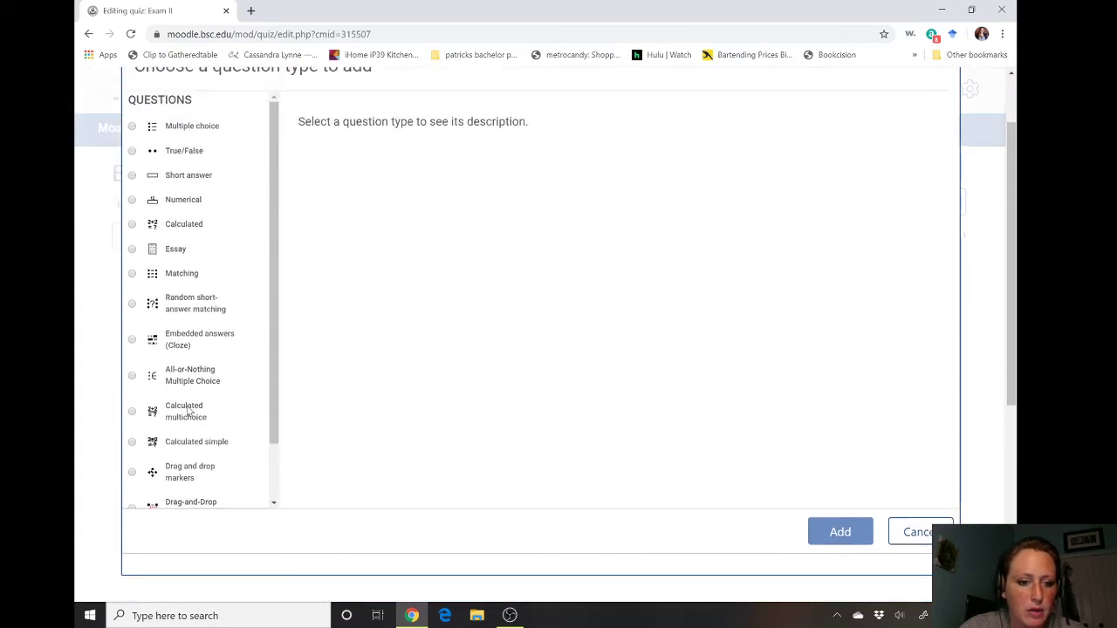
{"action": "scroll", "coordinate": [187, 410], "scroll_direction": "up", "scroll_amount": 1}
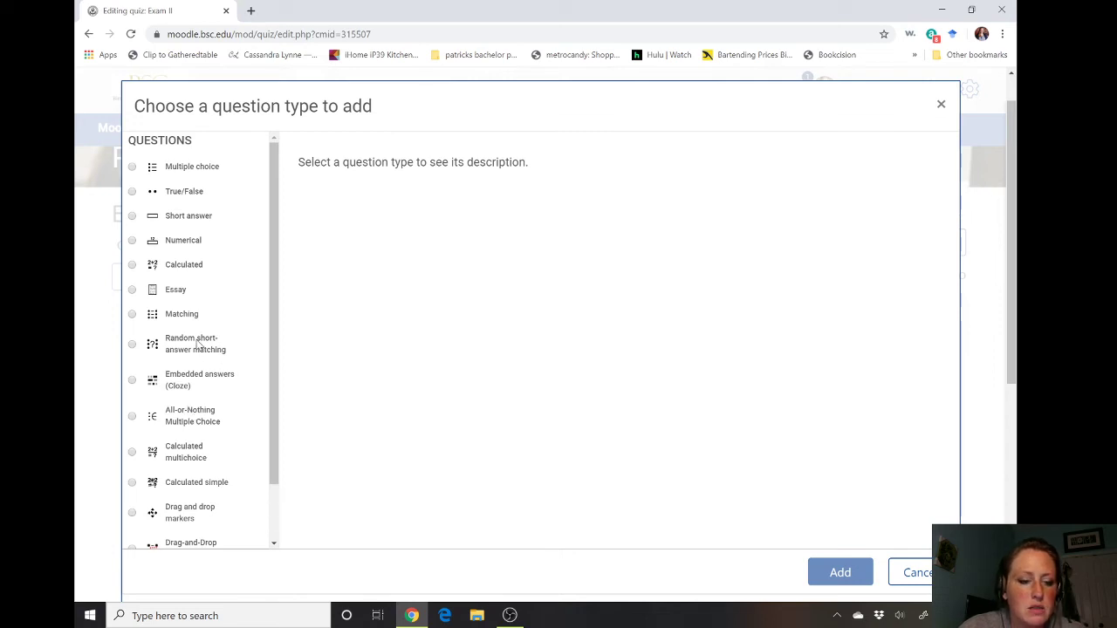
{"action": "scroll", "coordinate": [198, 346], "scroll_direction": "up", "scroll_amount": 1}
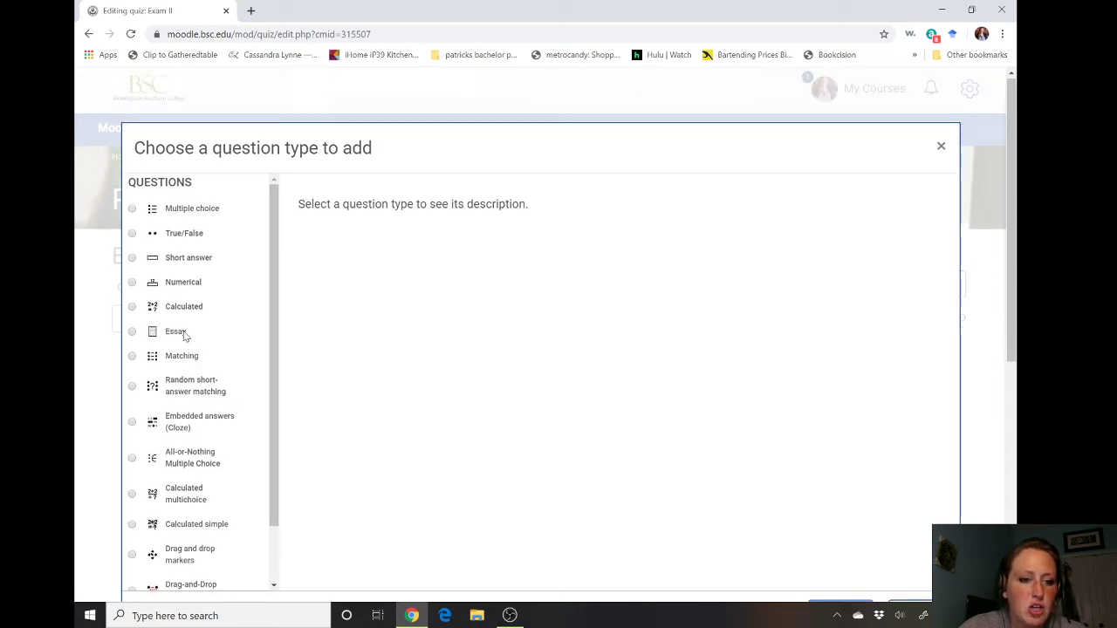
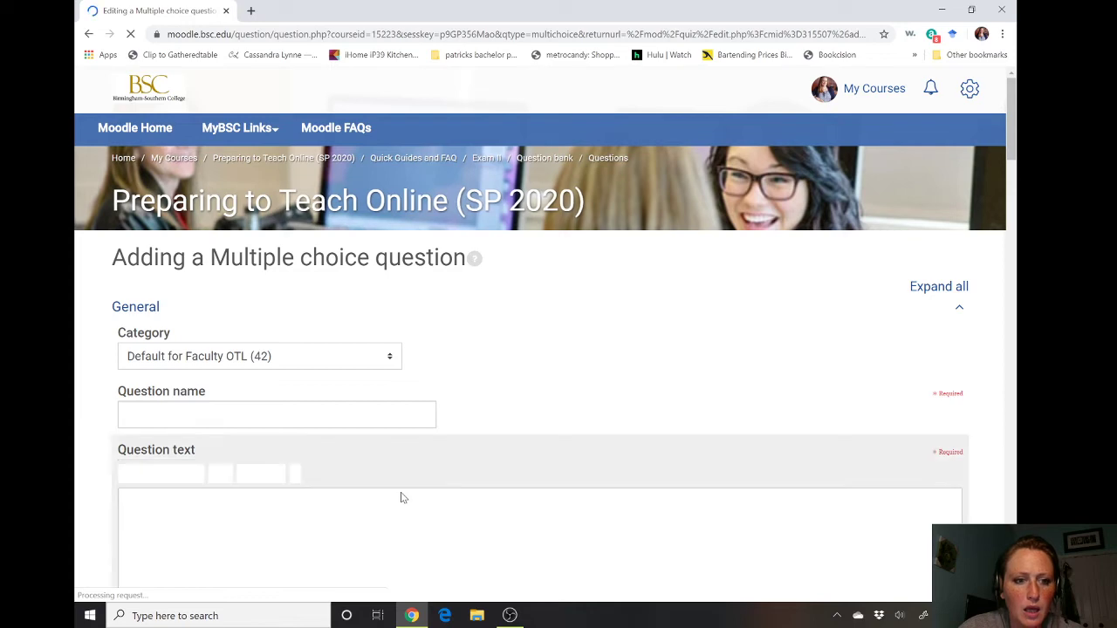
- Name the new multiple choice question "1."
{"action": "scroll", "coordinate": [429, 392], "scroll_direction": "down", "scroll_amount": 4}
{"action": "scroll", "coordinate": [429, 394], "scroll_direction": "up", "scroll_amount": 5}
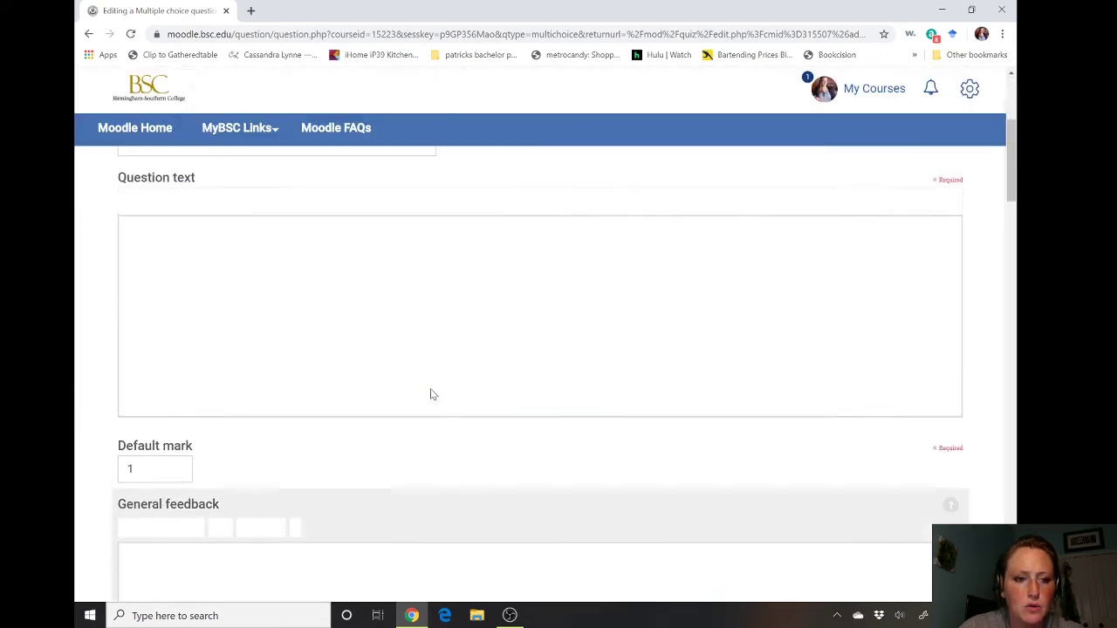
{"action": "left_click", "coordinate": [279, 415]}
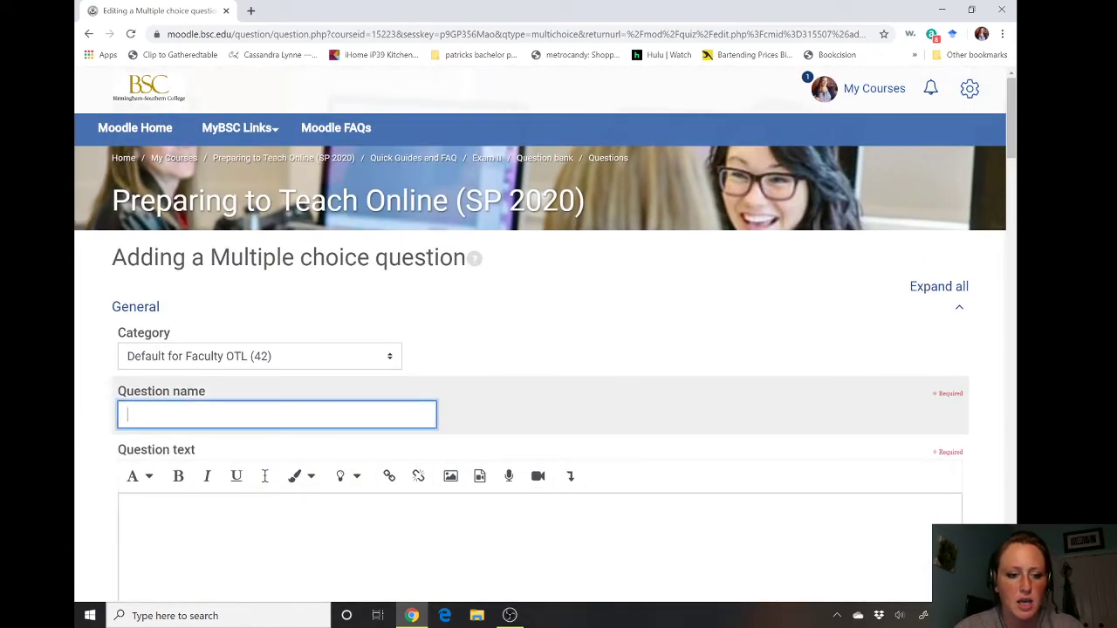
{"action": "type", "text": "1."}
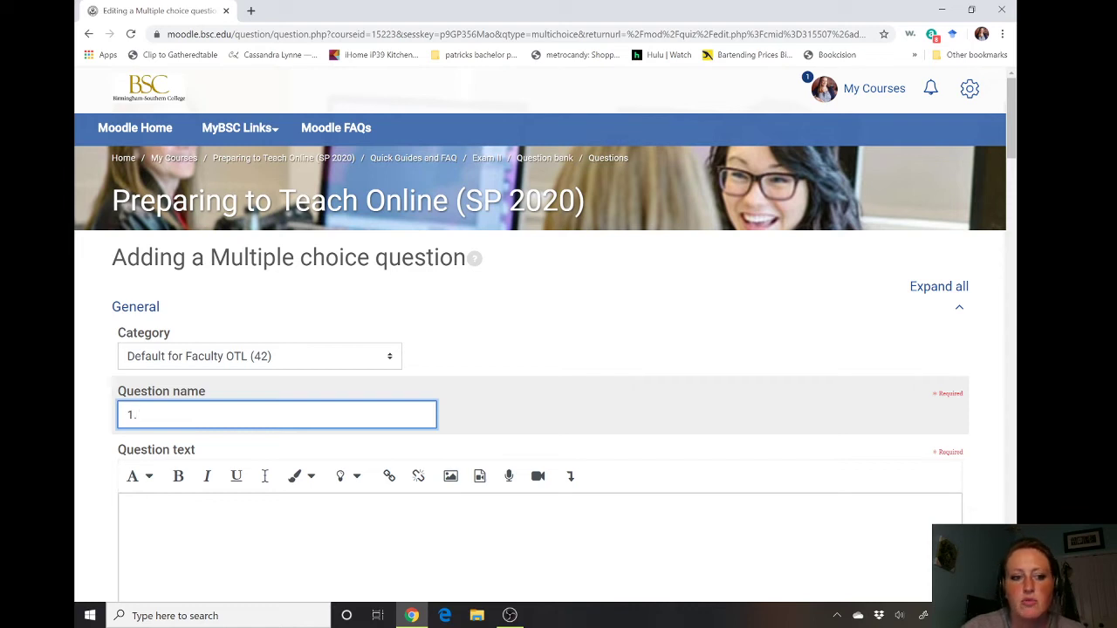
- Enter "2+2=" as the text of the multiple choice question
{"action": "left_click", "coordinate": [136, 514]}
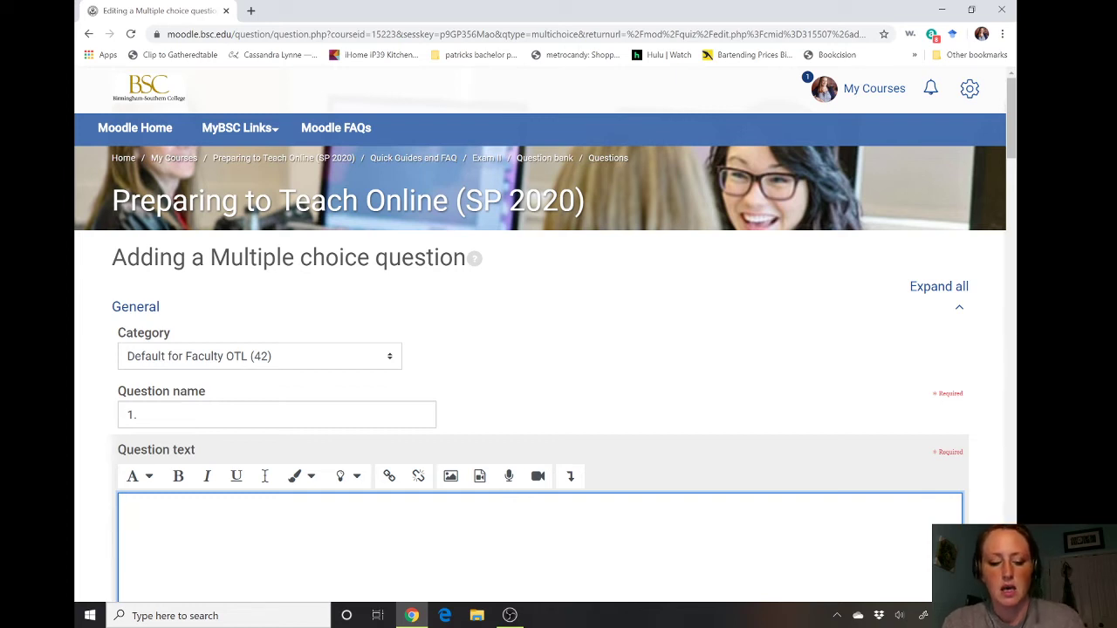
{"action": "type", "text": "2"}
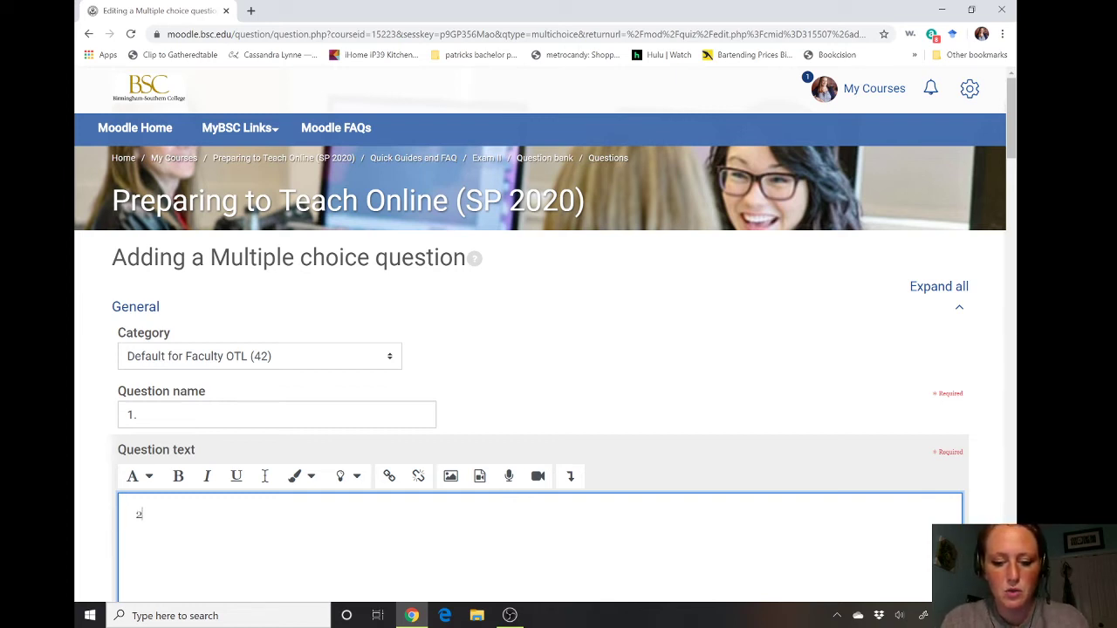
{"action": "type", "text": "+2="}
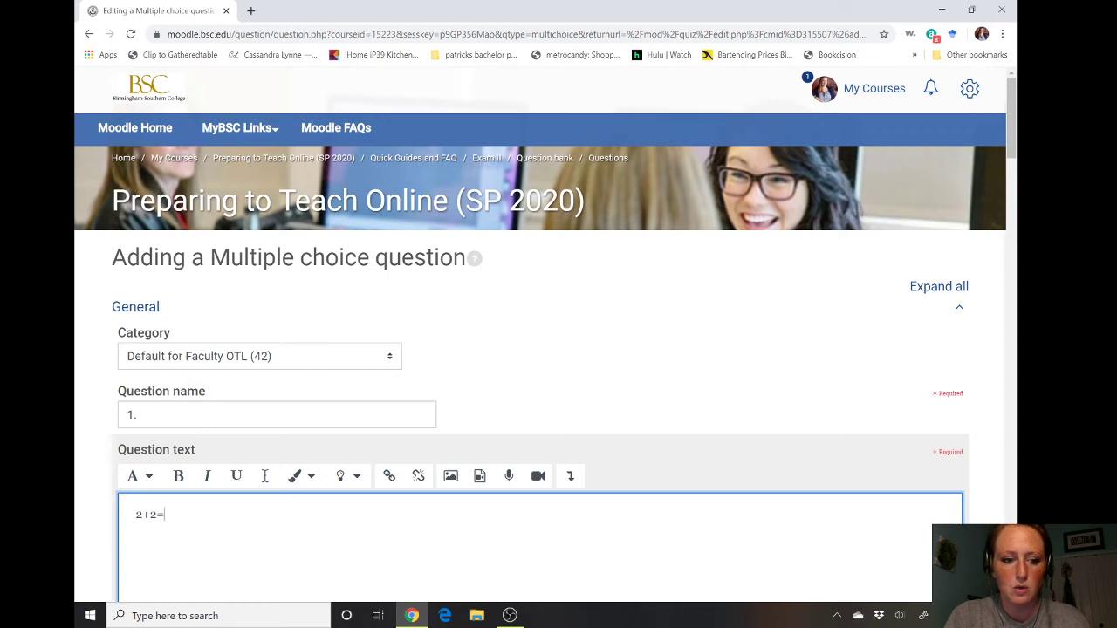
- Set the question's default mark to 5
{"action": "scroll", "coordinate": [541, 349], "scroll_direction": "down", "scroll_amount": 1}
{"action": "scroll", "coordinate": [96, 280], "scroll_direction": "down", "scroll_amount": 6}
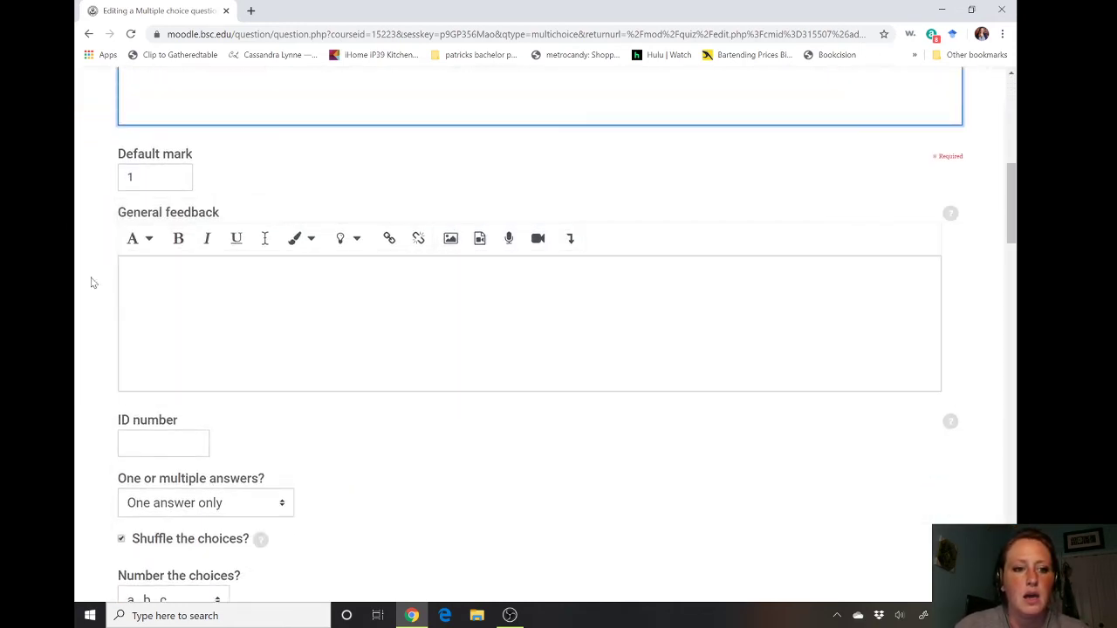
{"action": "left_click", "coordinate": [153, 177]}
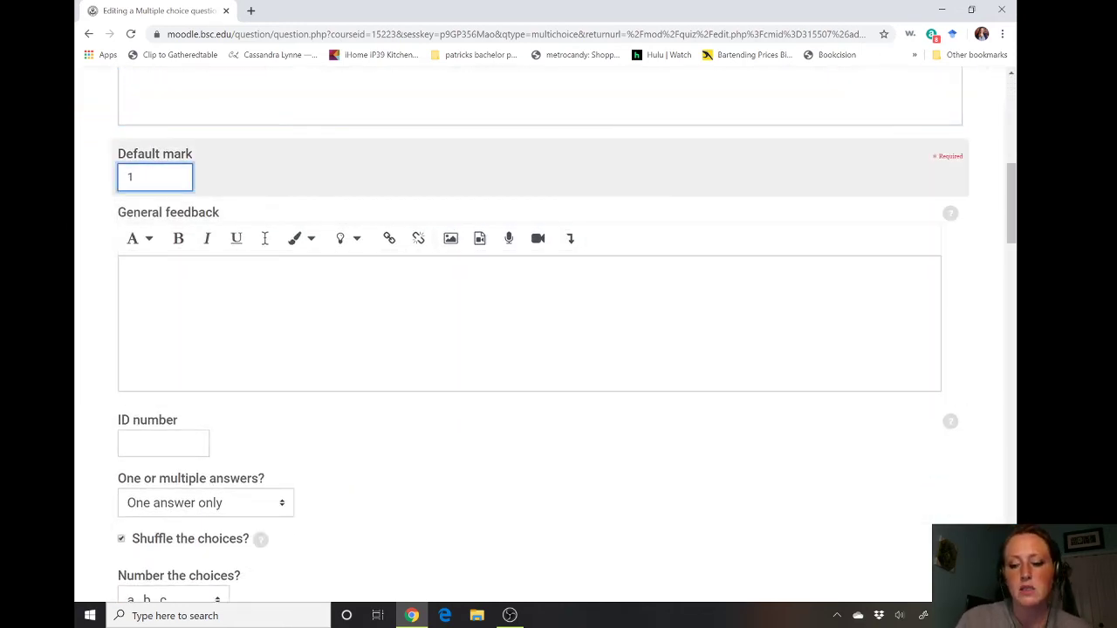
{"action": "key", "text": "BackSpace"}
{"action": "type", "text": "5"}
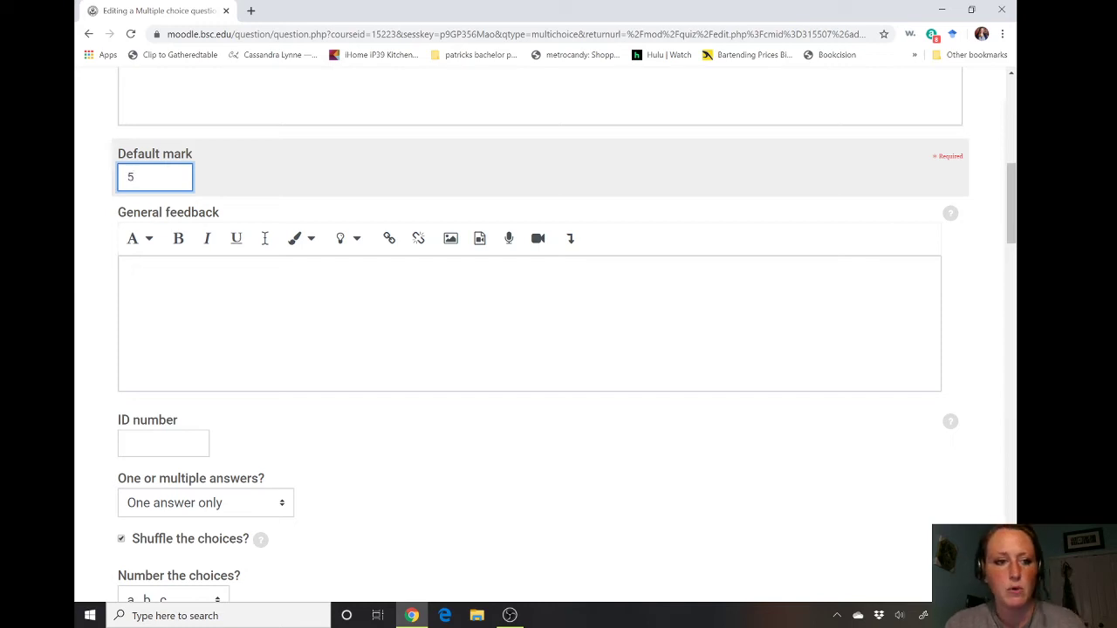
- Leave the general feedback blank and set the question's ID number to 2001a
{"action": "key", "text": "Tab"}
{"action": "key", "text": "Tab"}
{"action": "scroll", "coordinate": [174, 274], "scroll_direction": "down", "scroll_amount": 3}
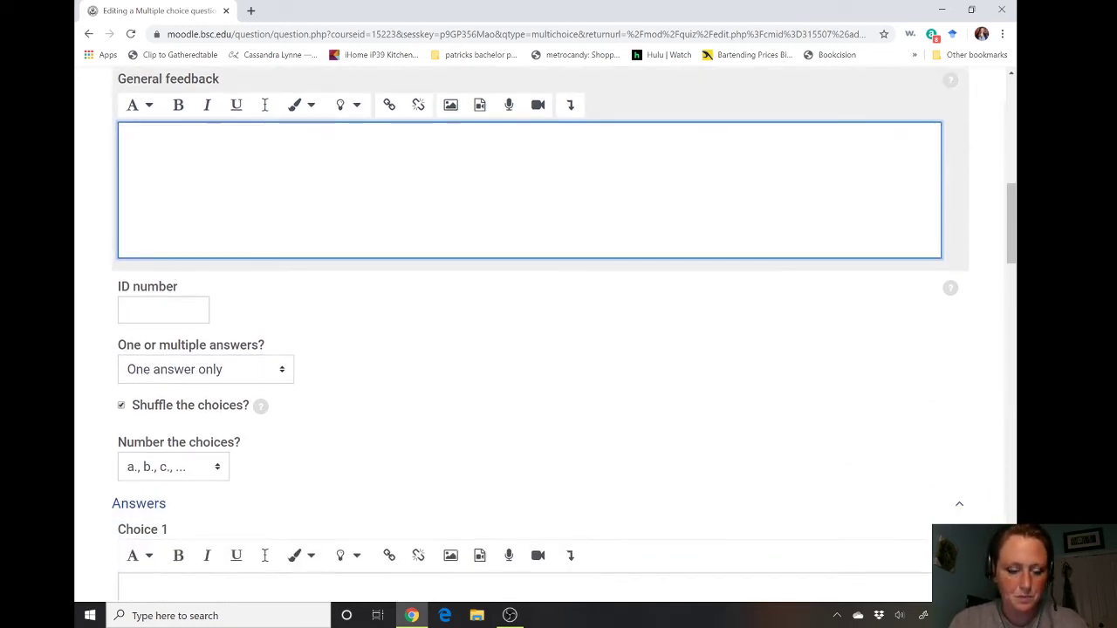
{"action": "key", "text": "Tab"}
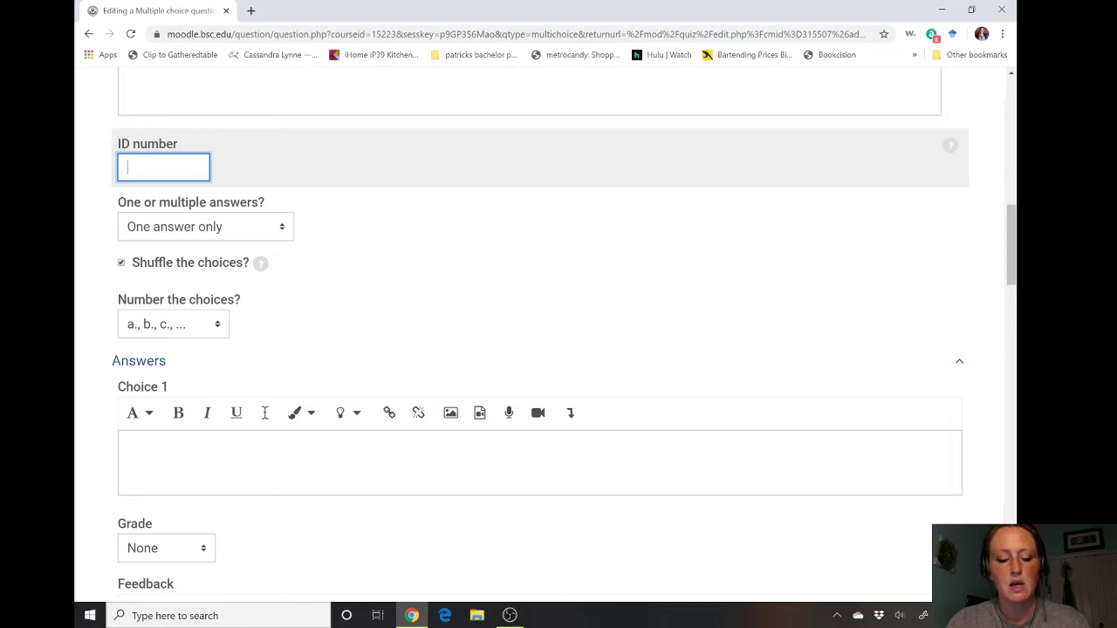
{"action": "type", "text": "2001"}
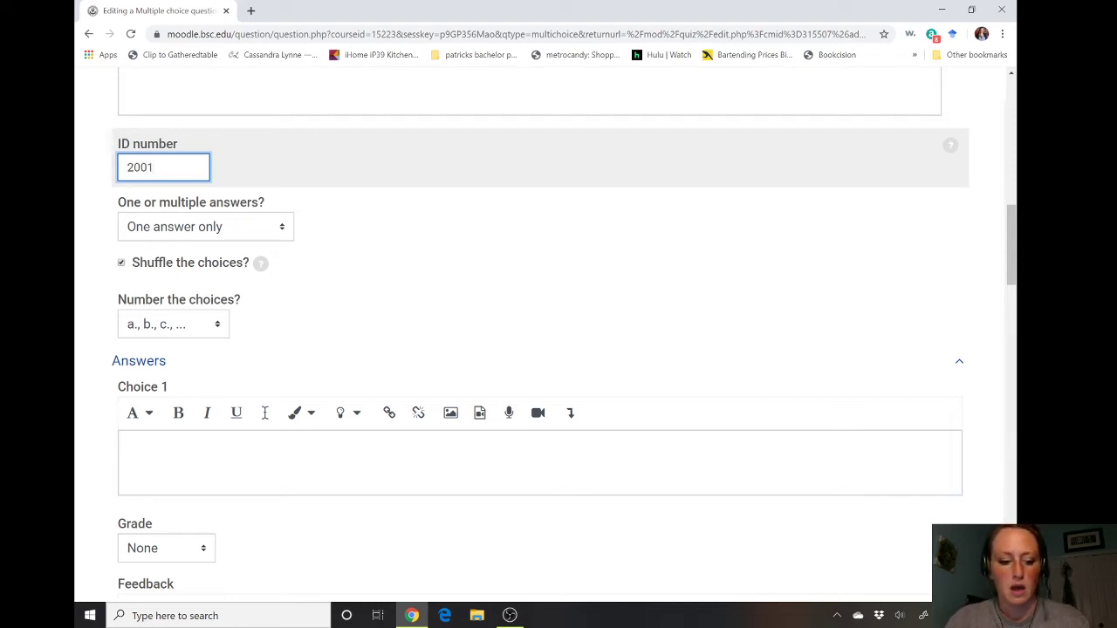
{"action": "type", "text": "a"}
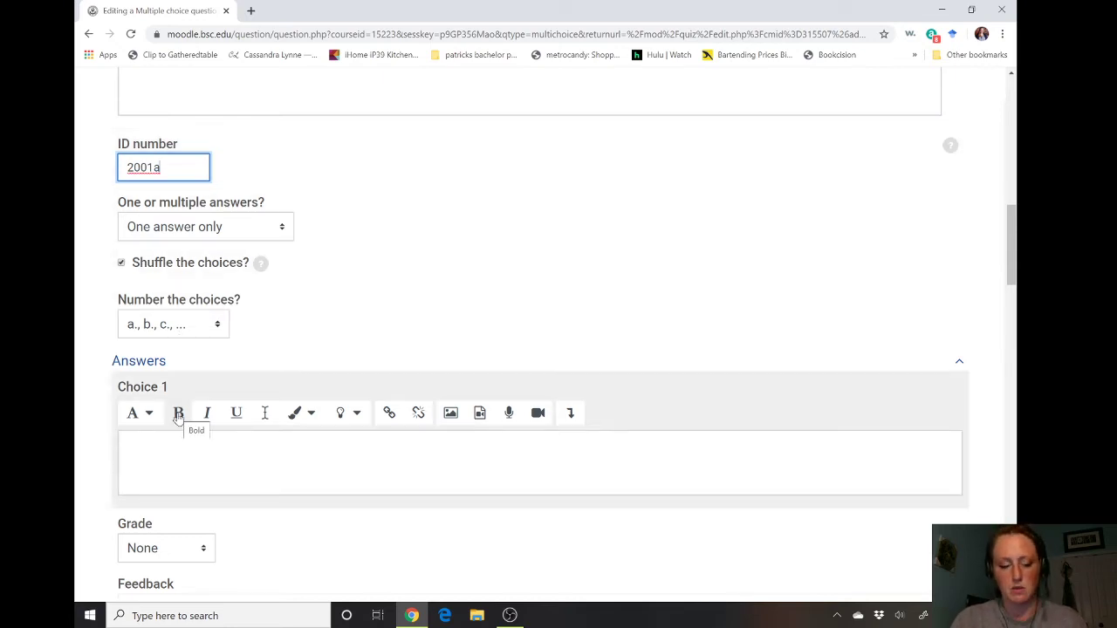
- Enter 4 as the answer text of Choice 1
{"action": "scroll", "coordinate": [178, 417], "scroll_direction": "down", "scroll_amount": 2}
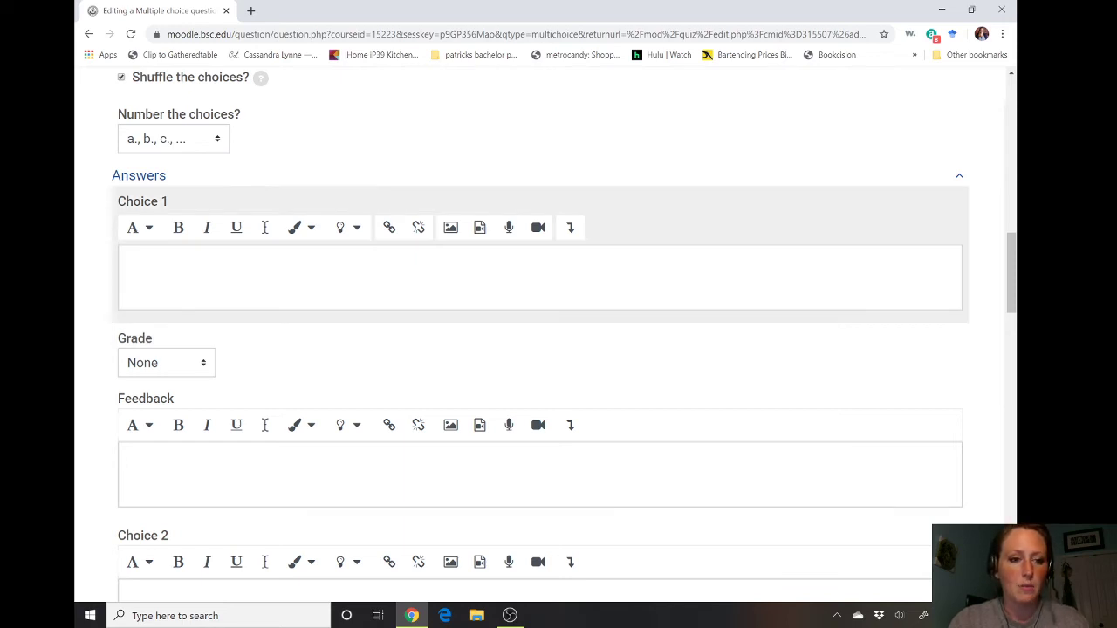
{"action": "left_click", "coordinate": [137, 266]}
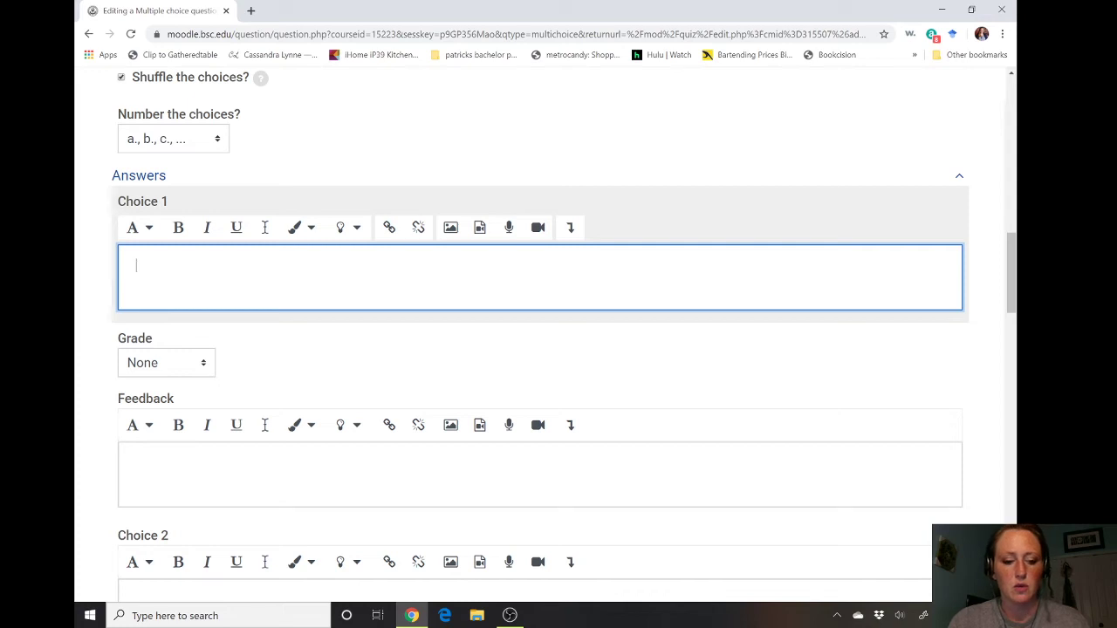
{"action": "type", "text": "4"}
- Enter 2 as the feedback for Choice 1 and 8 as the answer text of Choice 2
{"action": "scroll", "coordinate": [200, 324], "scroll_direction": "down", "scroll_amount": 1}
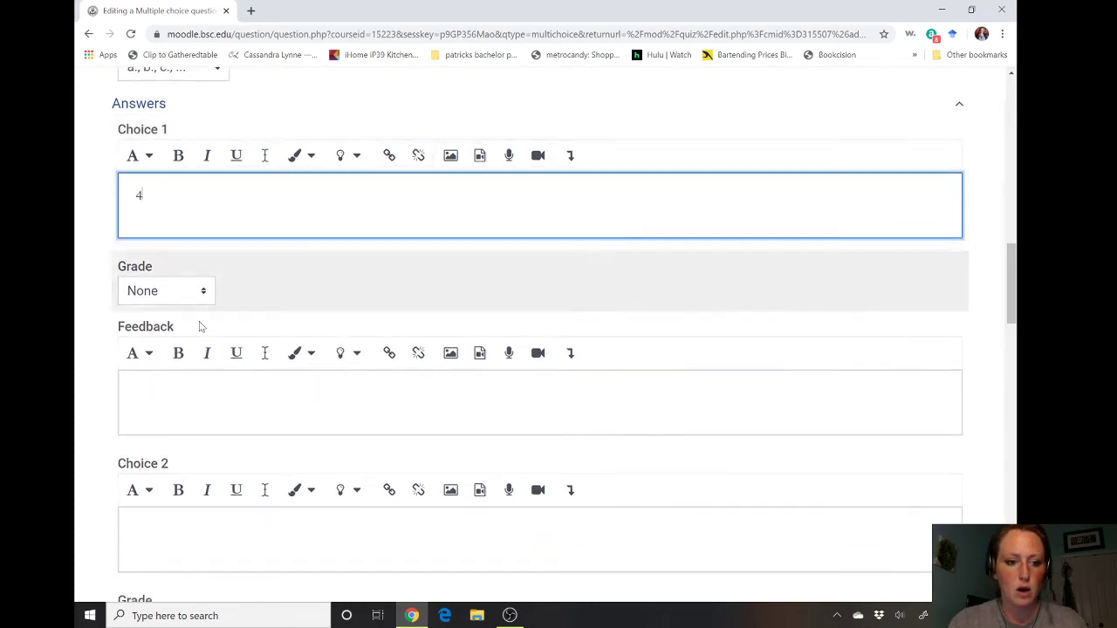
{"action": "left_click", "coordinate": [201, 397]}
{"action": "type", "text": "2"}
{"action": "scroll", "coordinate": [179, 410], "scroll_direction": "down", "scroll_amount": 1}
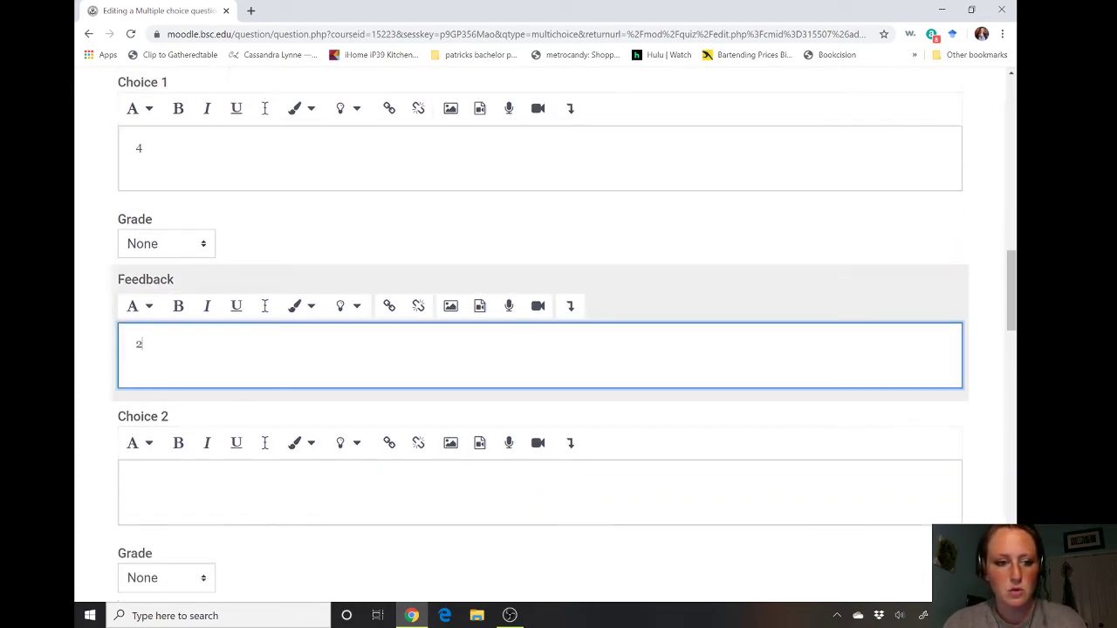
{"action": "left_click", "coordinate": [178, 459]}
{"action": "type", "text": "8"}
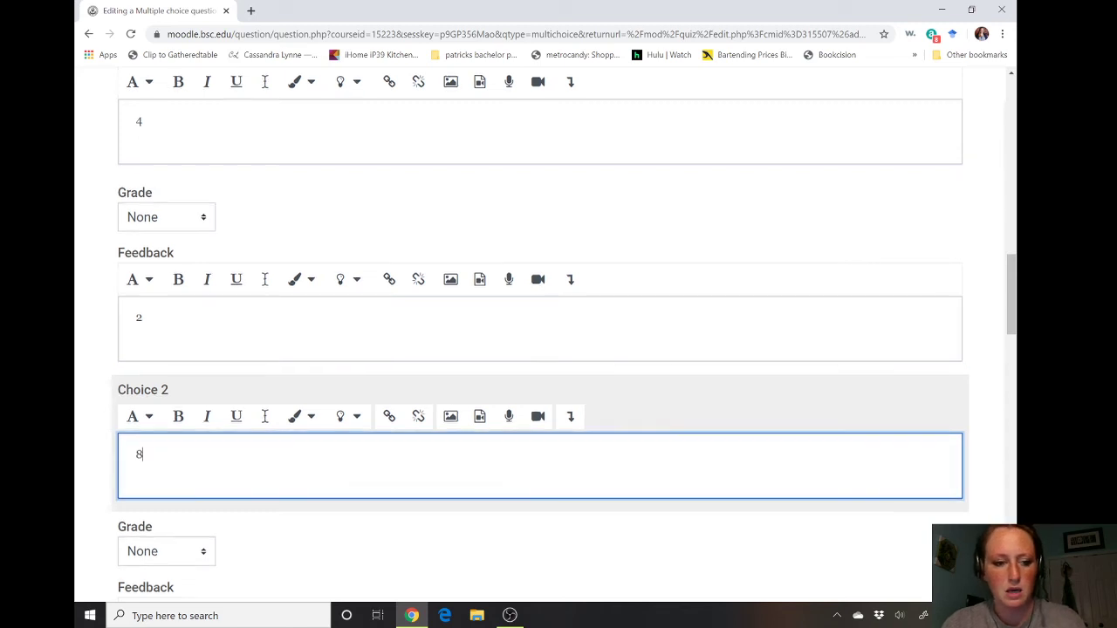
{"action": "scroll", "coordinate": [175, 463], "scroll_direction": "down", "scroll_amount": 2}
{"action": "left_click", "coordinate": [136, 487]}
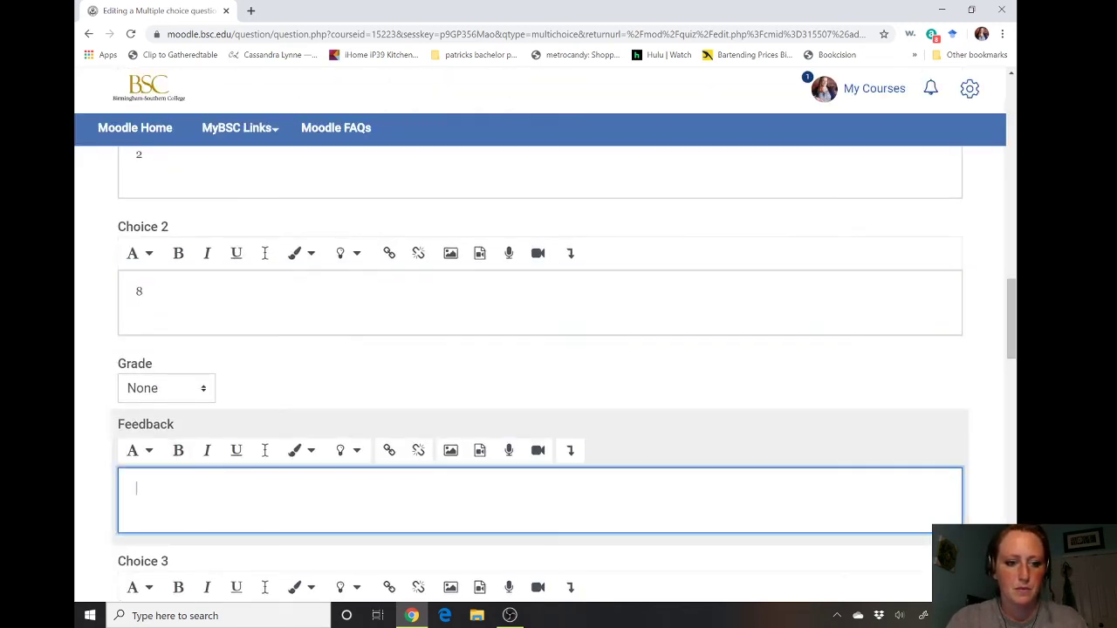
{"action": "type", "text": "1"}
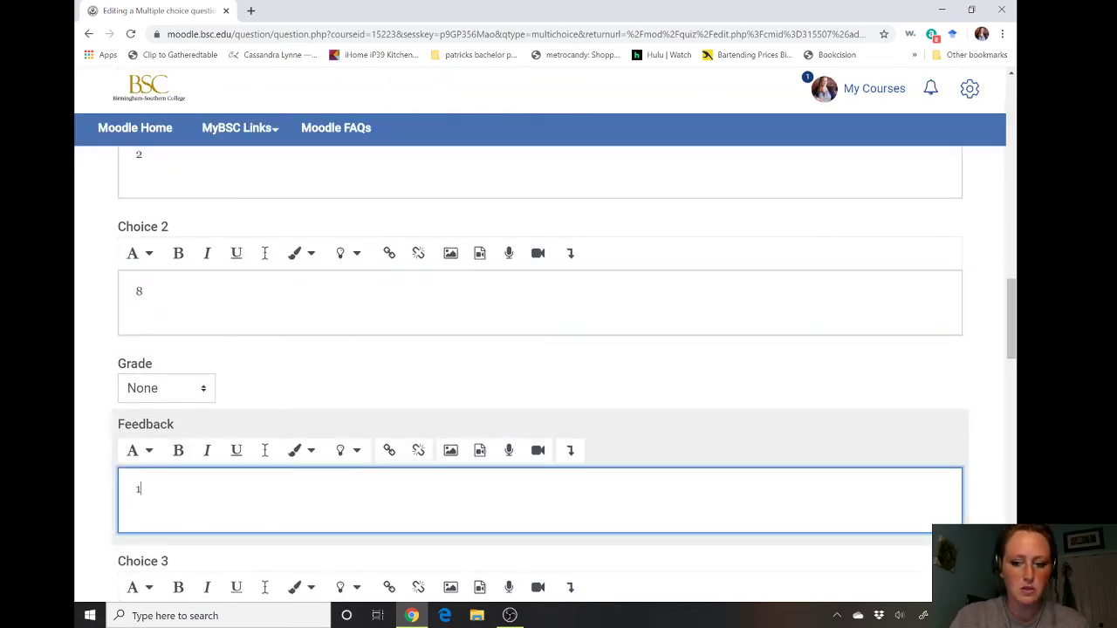
{"action": "key", "text": "BackSpace"}
- Enter 10 as the answer text of Choice 3
{"action": "scroll", "coordinate": [541, 349], "scroll_direction": "down", "scroll_amount": 2}
{"action": "left_click", "coordinate": [136, 498]}
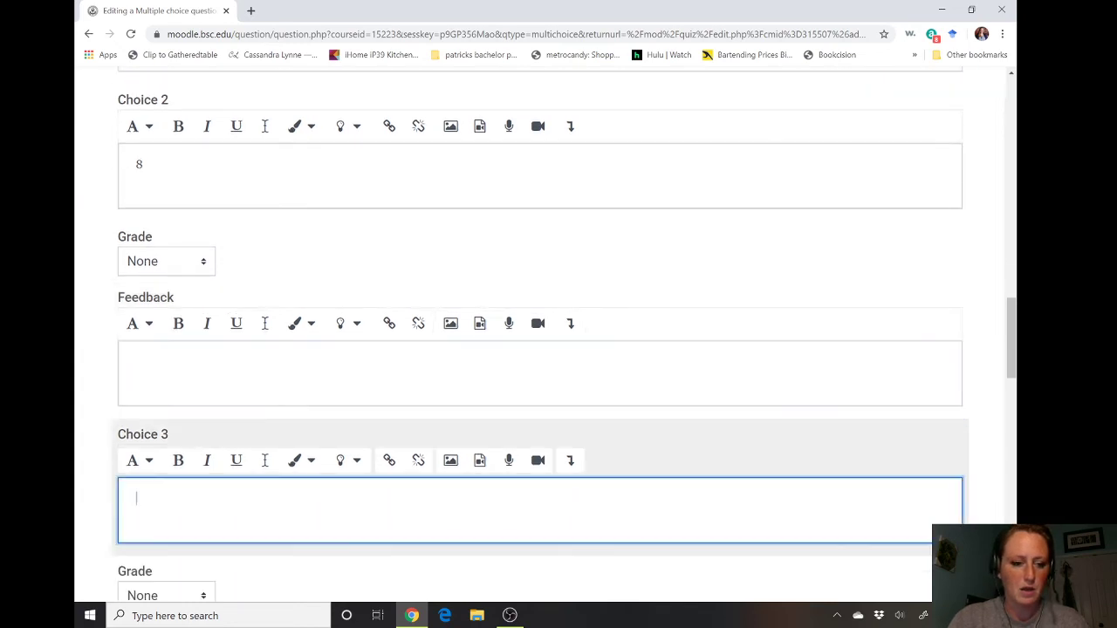
{"action": "type", "text": "10"}
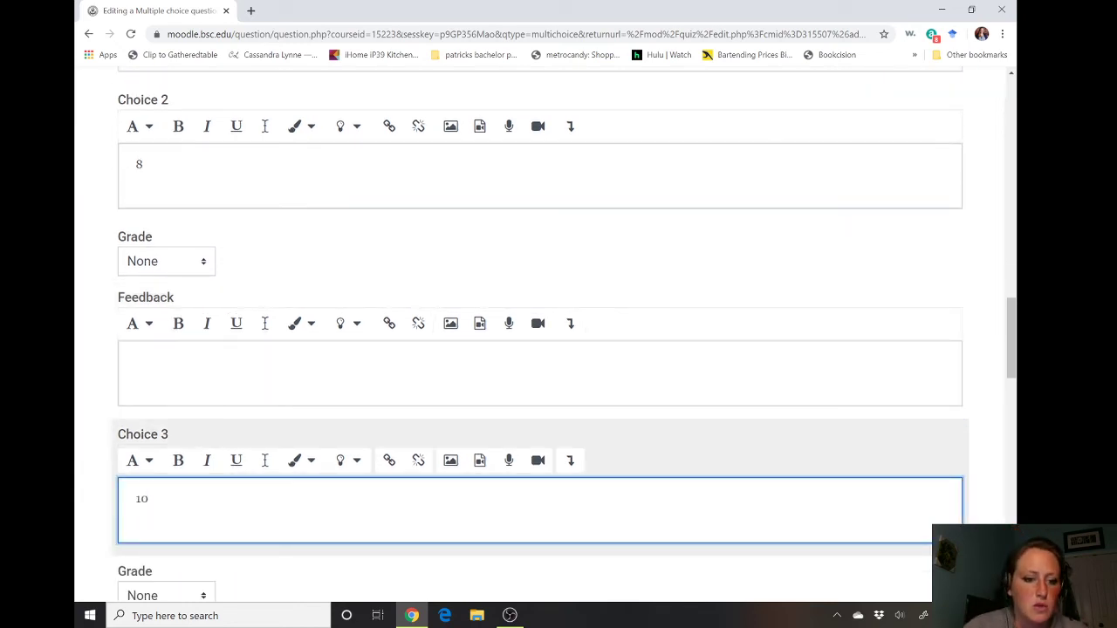
- Set the grade of Choice 1, the answer 4, to 100%
{"action": "scroll", "coordinate": [541, 349], "scroll_direction": "down", "scroll_amount": 2}
{"action": "scroll", "coordinate": [541, 349], "scroll_direction": "up", "scroll_amount": 8}
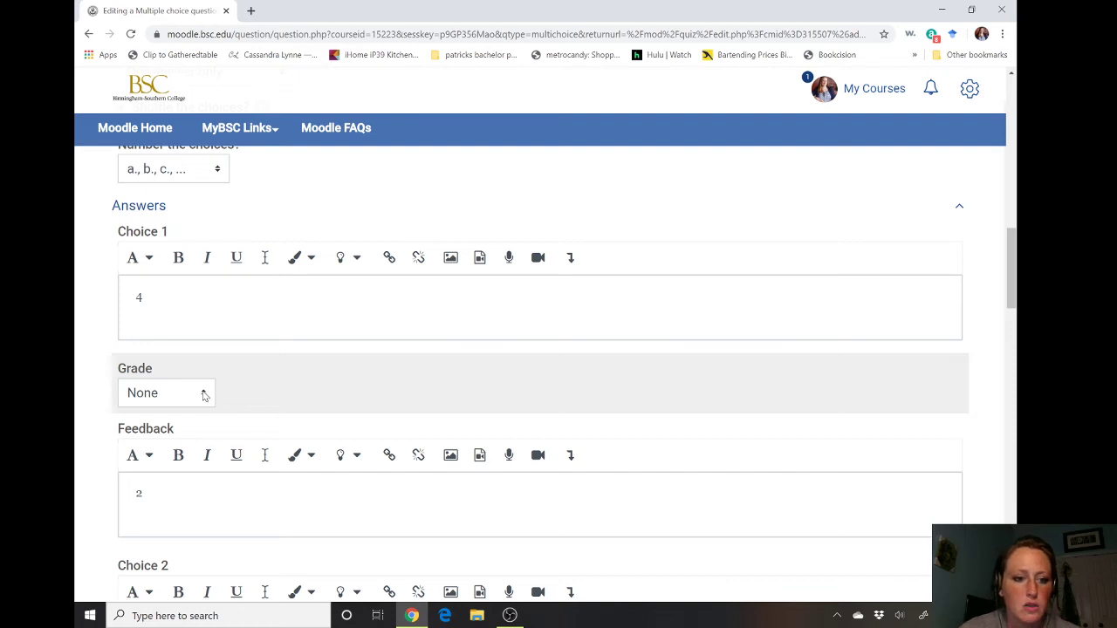
{"action": "left_click", "coordinate": [204, 395]}
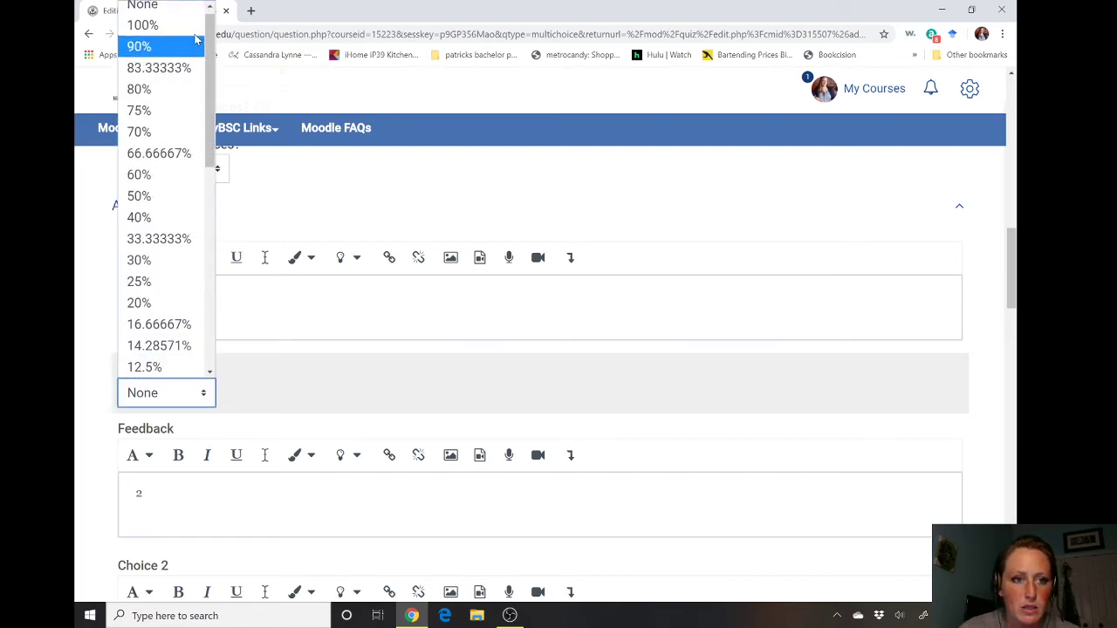
{"action": "left_click", "coordinate": [143, 32]}
- Clear the feedback of Choice 1 and replace the answer text of Choice 2 with 2
{"action": "scroll", "coordinate": [192, 200], "scroll_direction": "down", "scroll_amount": 2}
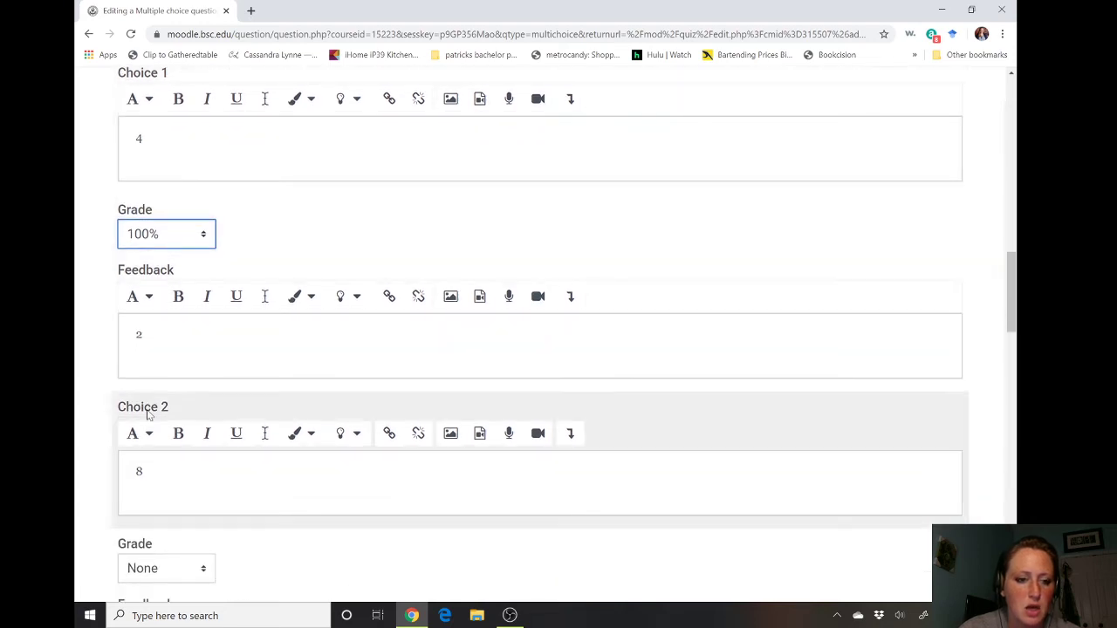
{"action": "left_click", "coordinate": [138, 333]}
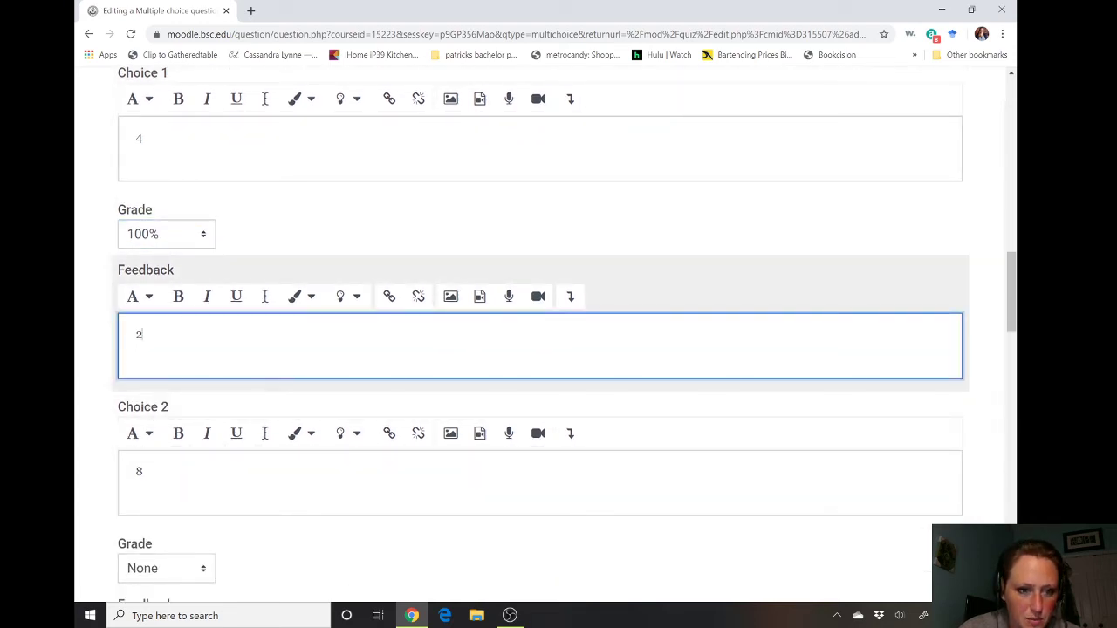
{"action": "double_click", "coordinate": [139, 334]}
{"action": "key", "text": "BackSpace"}
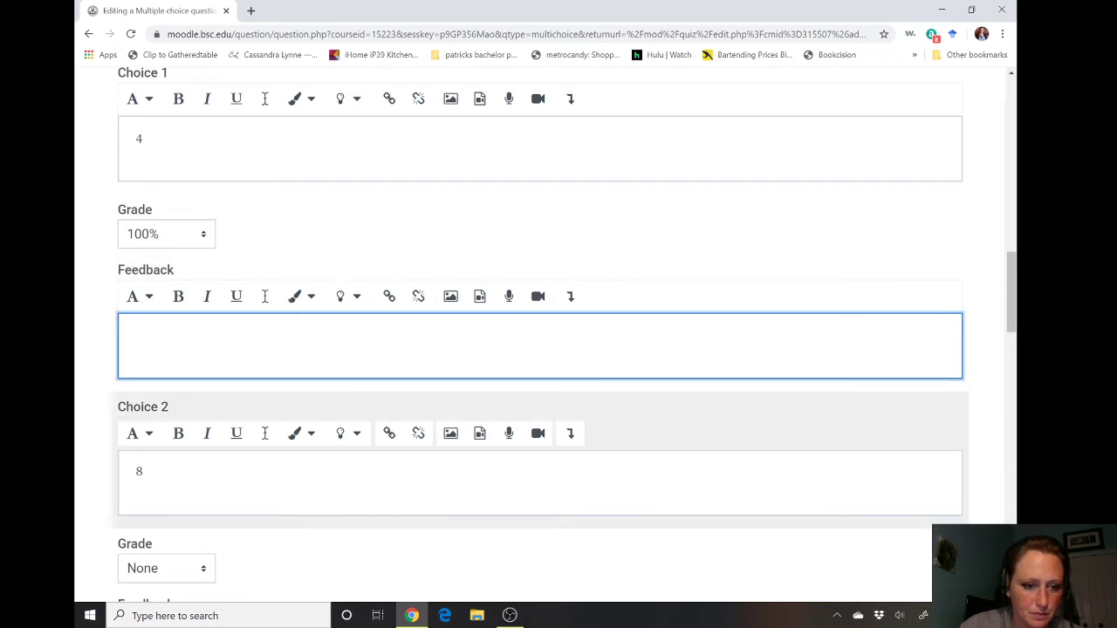
{"action": "double_click", "coordinate": [139, 471]}
{"action": "type", "text": "2"}
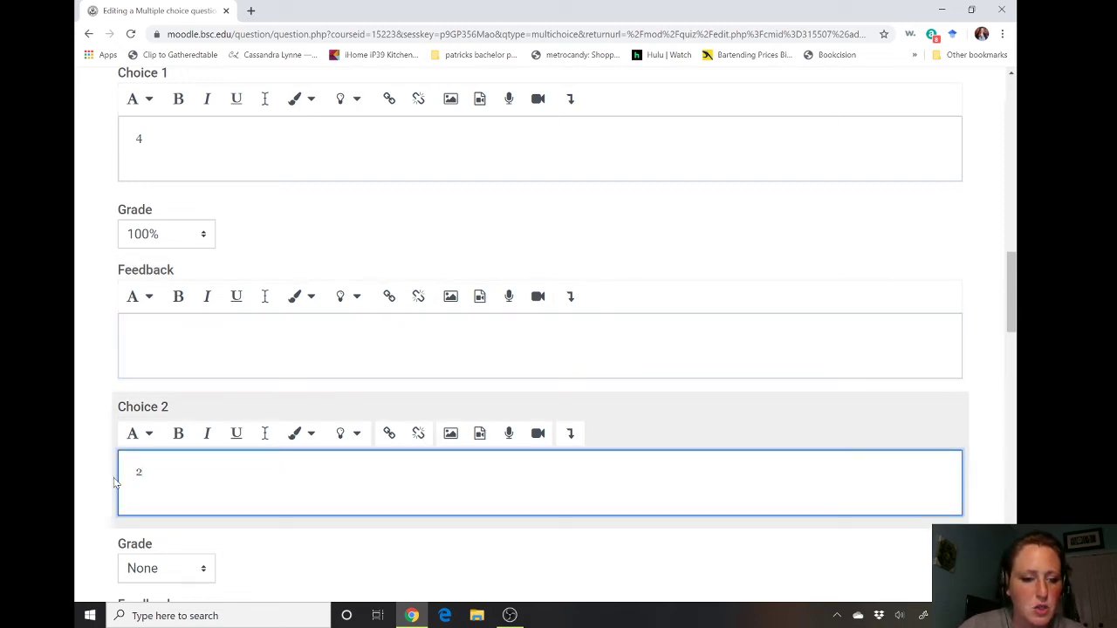
- Enter "Correct answer!" as the feedback for Choice 1
{"action": "scroll", "coordinate": [113, 483], "scroll_direction": "down", "scroll_amount": 1}
{"action": "left_click", "coordinate": [157, 257]}
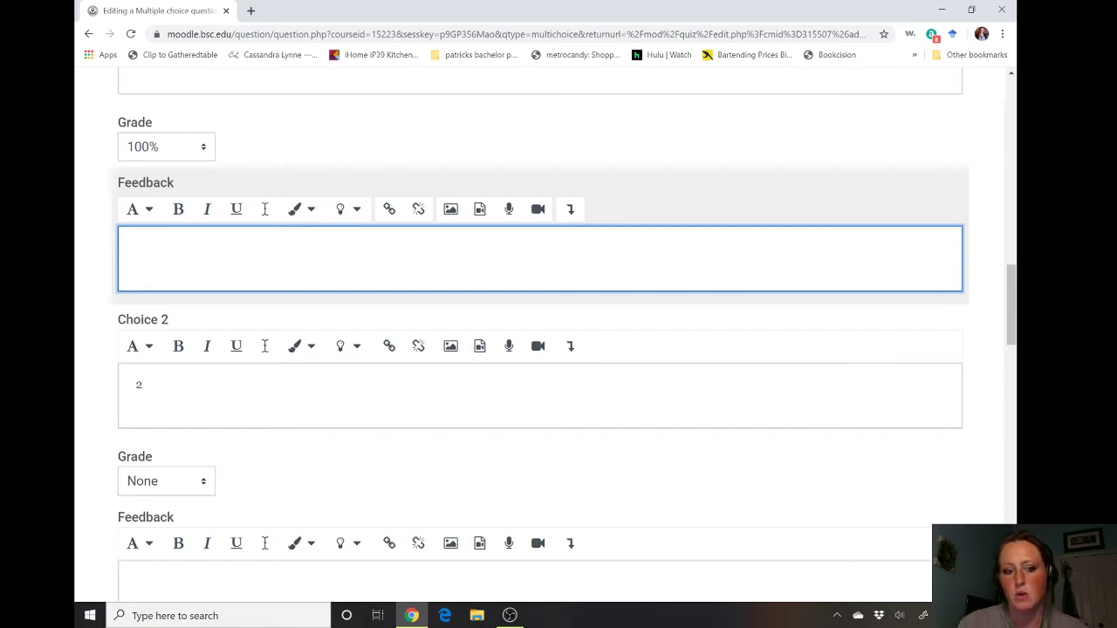
{"action": "type", "text": "Correct an"}
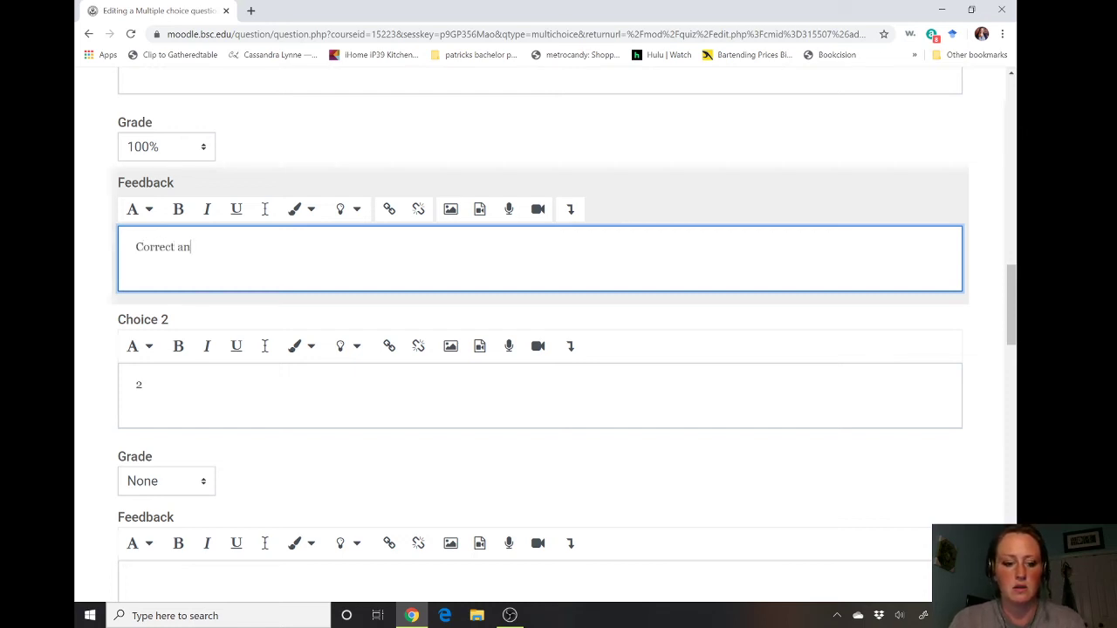
{"action": "type", "text": "swer!"}
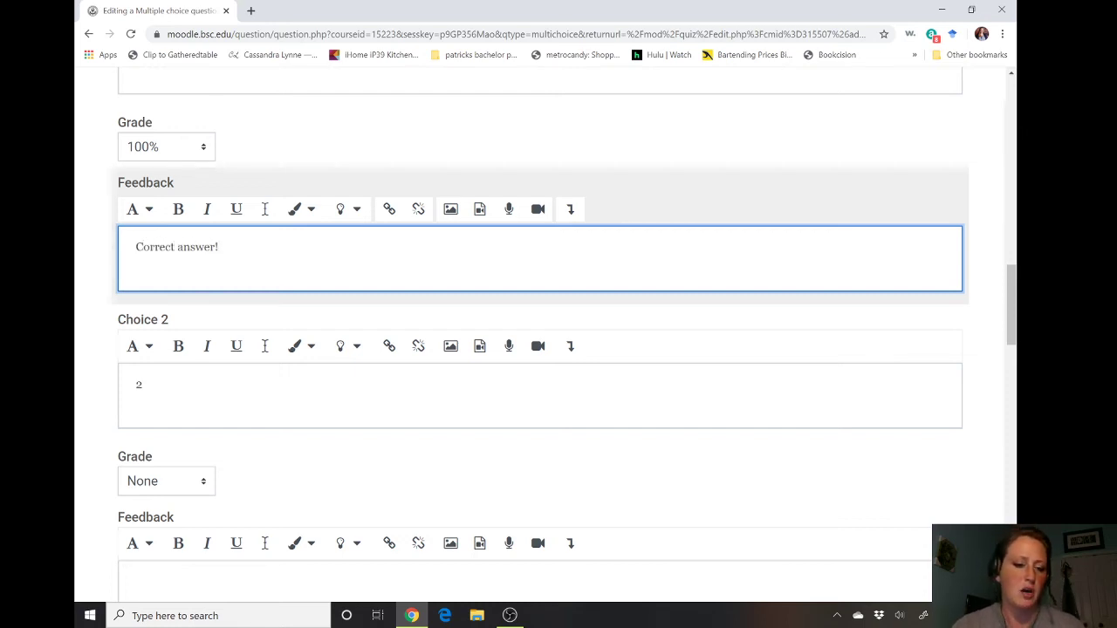
- Set the grade of Choice 2, the answer 2, to 50%
{"action": "scroll", "coordinate": [207, 277], "scroll_direction": "down", "scroll_amount": 4}
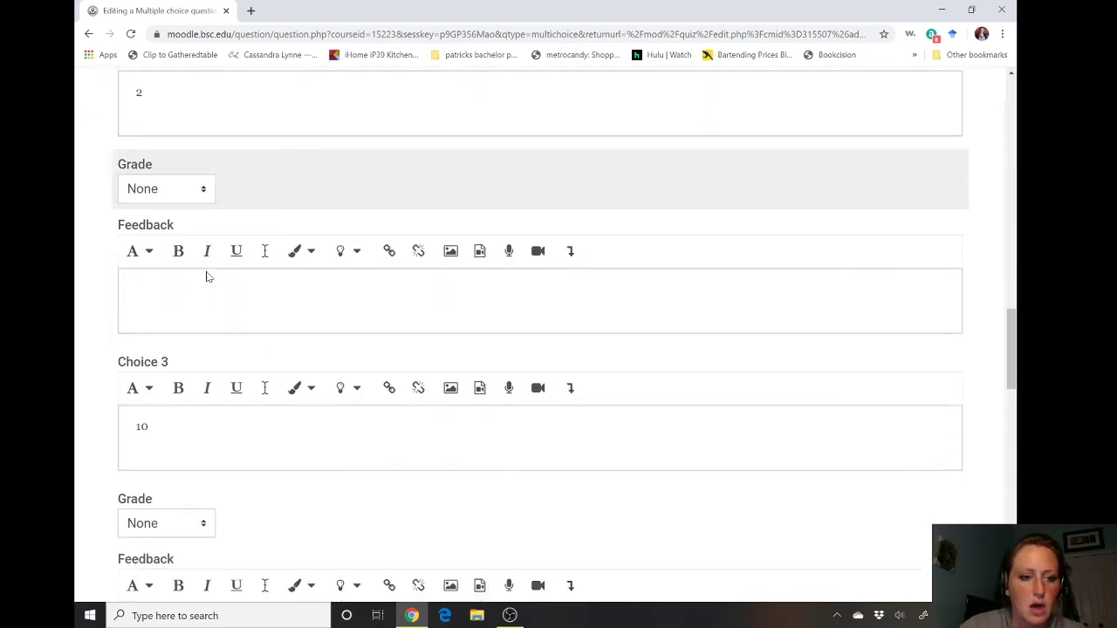
{"action": "scroll", "coordinate": [184, 289], "scroll_direction": "up", "scroll_amount": 5}
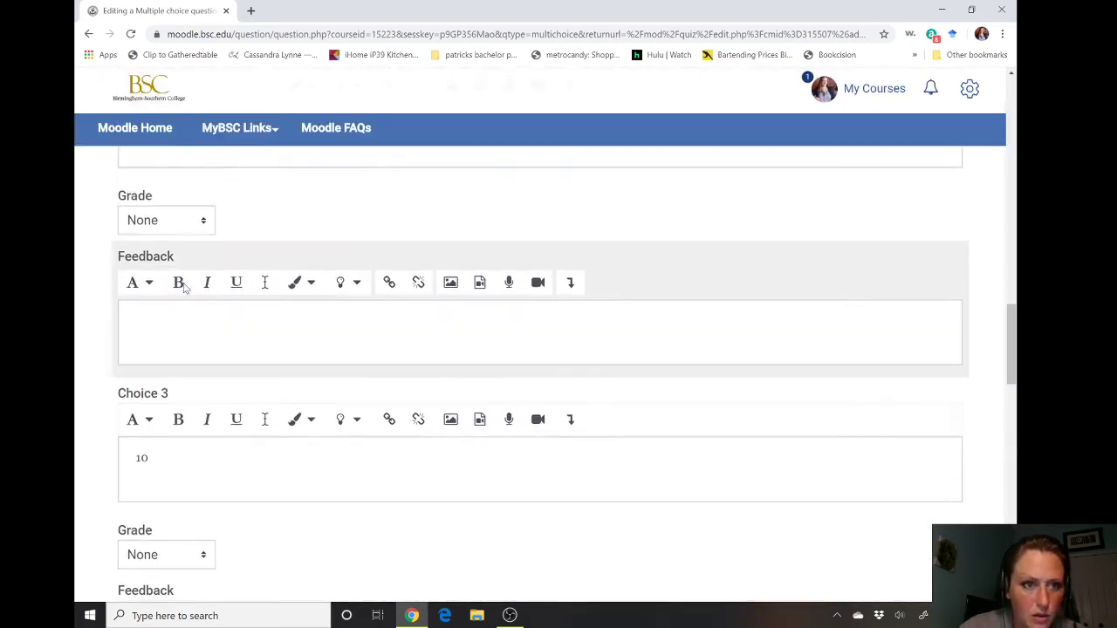
{"action": "scroll", "coordinate": [184, 289], "scroll_direction": "down", "scroll_amount": 4}
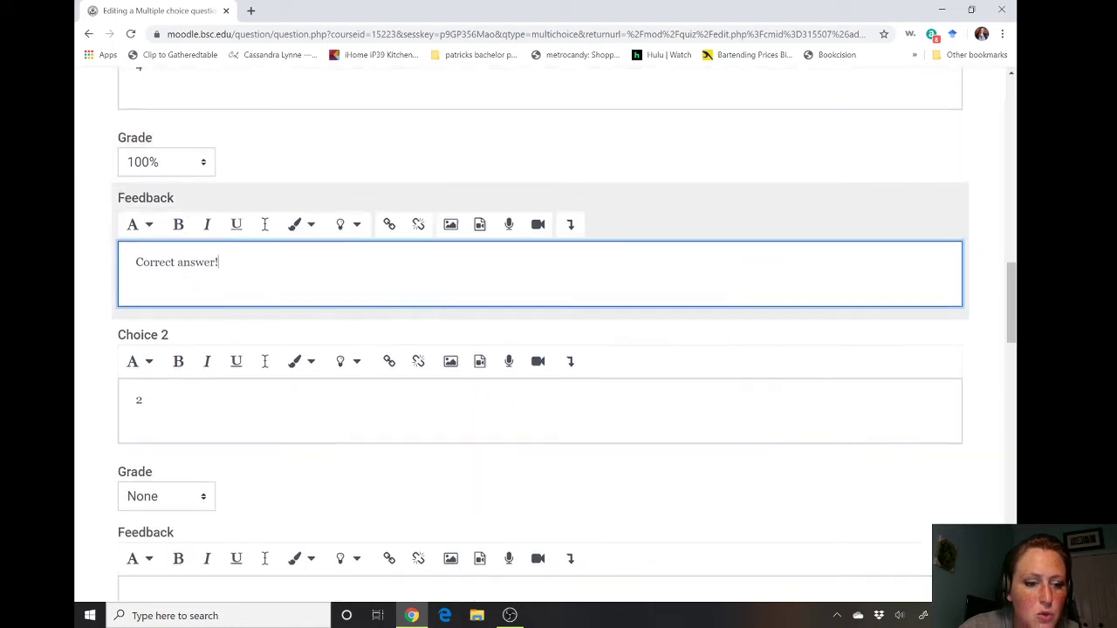
{"action": "right_click", "coordinate": [184, 289]}
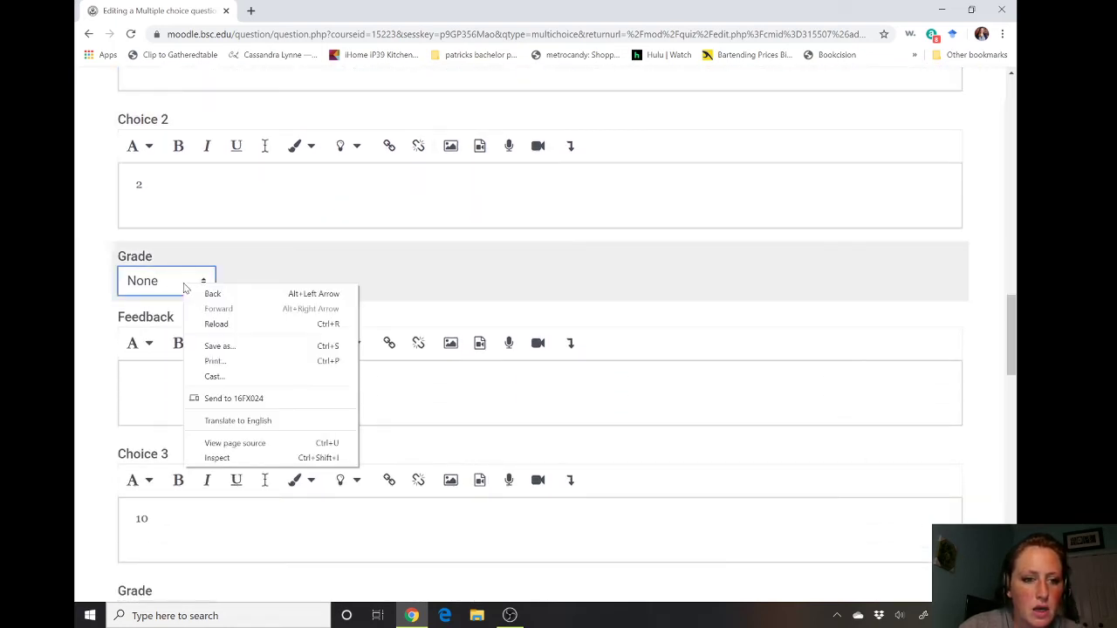
{"action": "left_click", "coordinate": [184, 289]}
{"action": "left_click", "coordinate": [162, 290]}
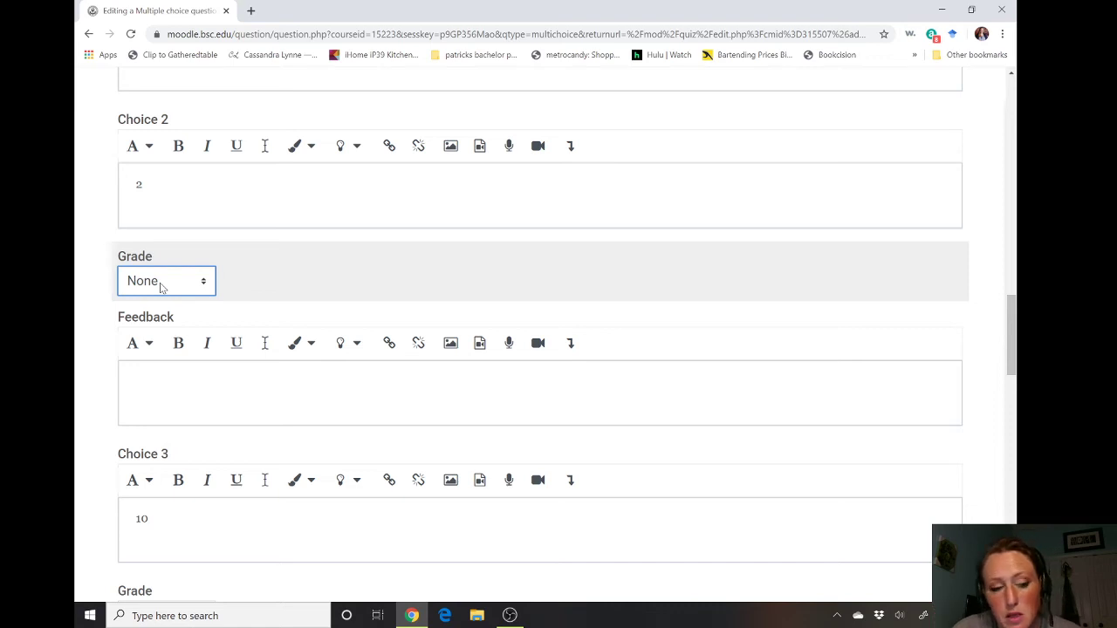
{"action": "left_click", "coordinate": [161, 289]}
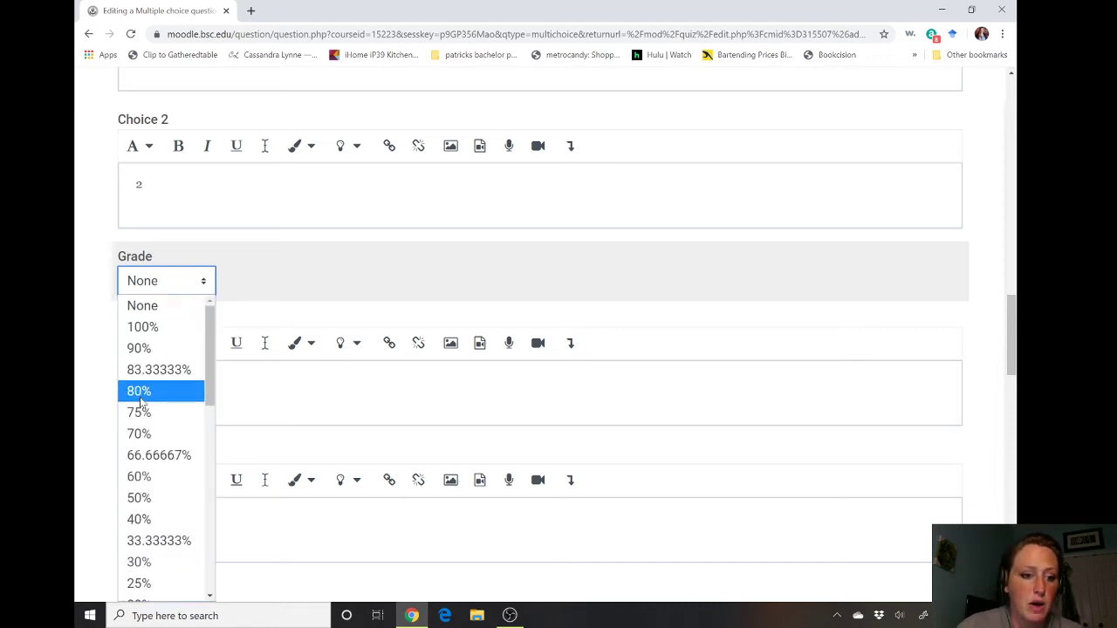
{"action": "left_click", "coordinate": [138, 498]}
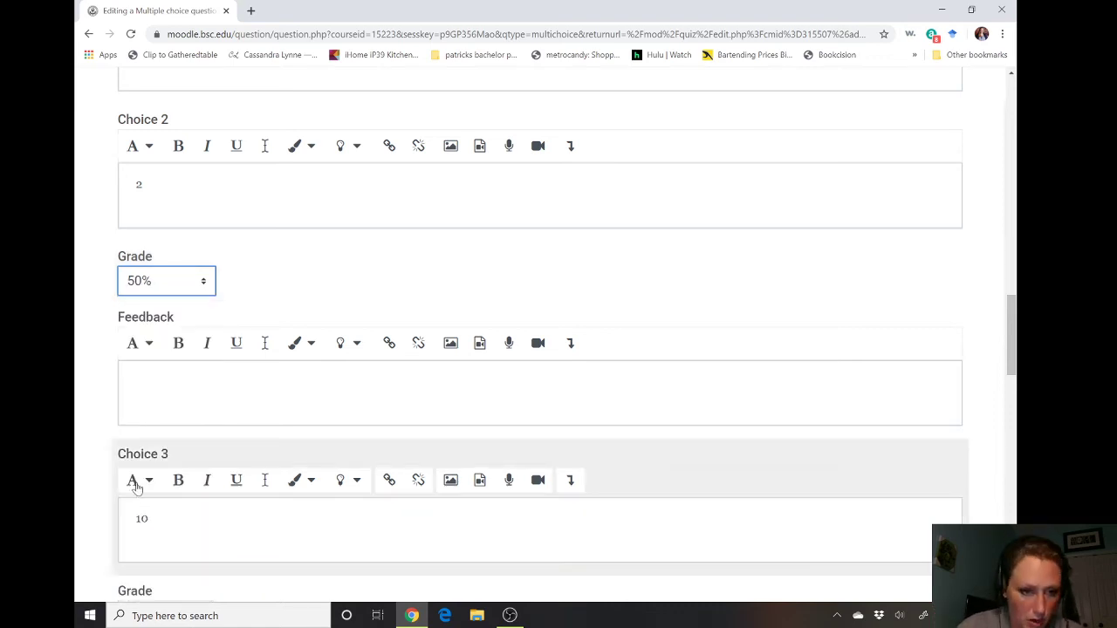
- Enter 20 as the answer text of Choice 4
{"action": "left_click", "coordinate": [140, 384]}
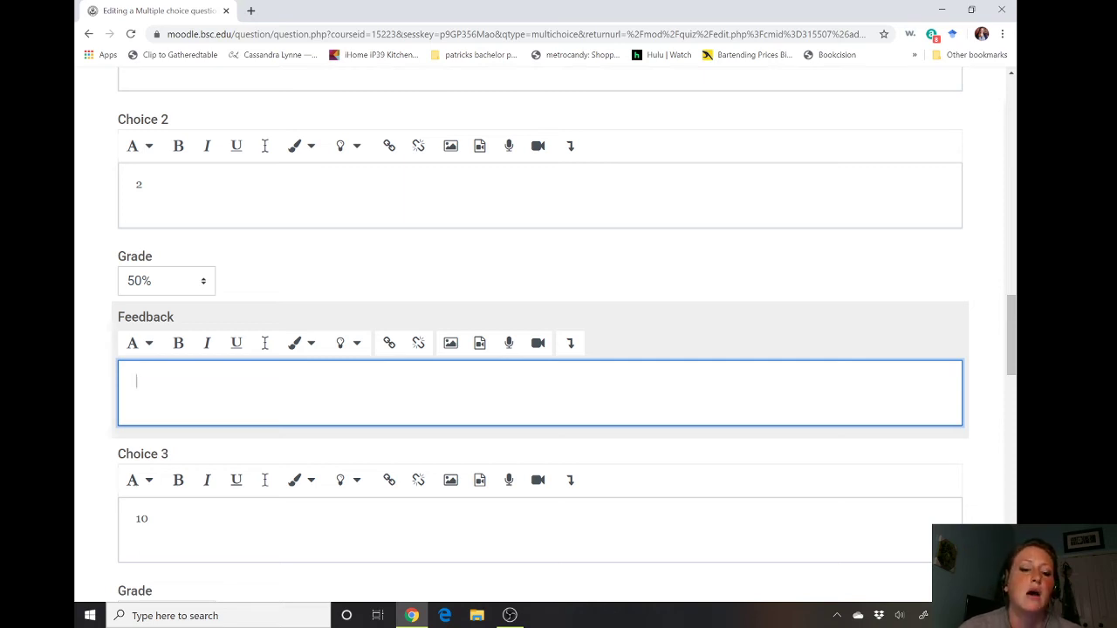
{"action": "scroll", "coordinate": [185, 401], "scroll_direction": "down", "scroll_amount": 3}
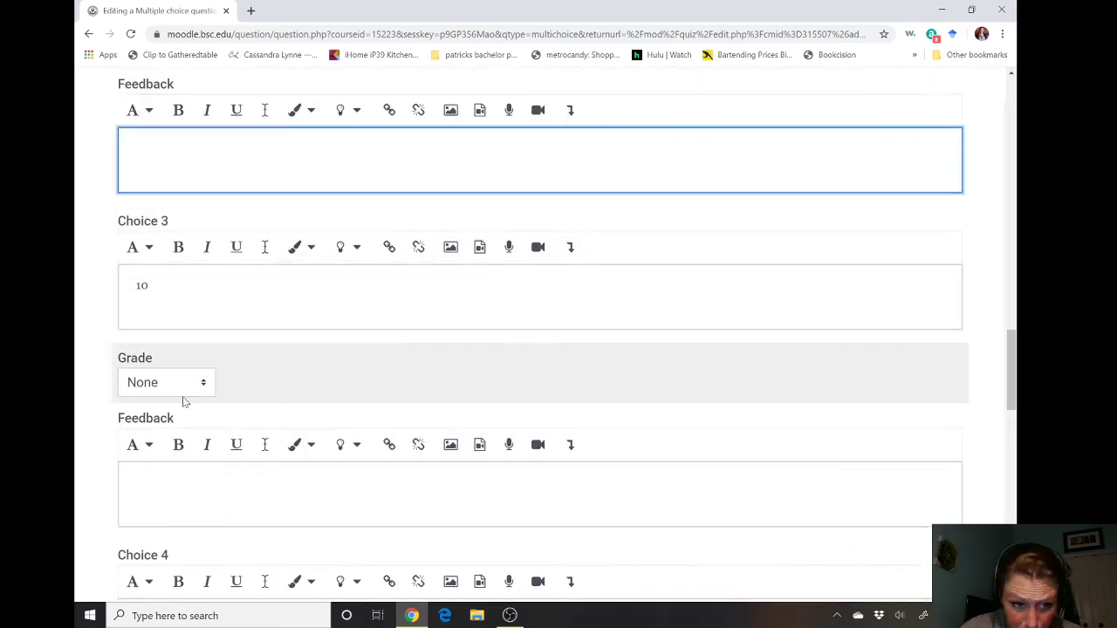
{"action": "scroll", "coordinate": [185, 401], "scroll_direction": "down", "scroll_amount": 2}
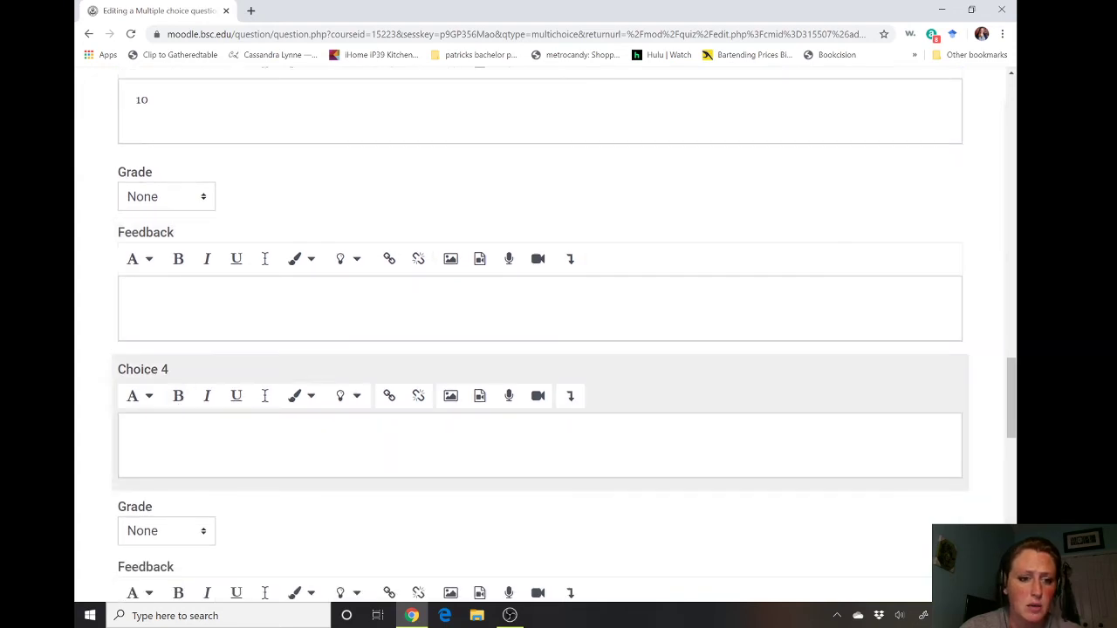
{"action": "left_click", "coordinate": [391, 443]}
{"action": "type", "text": "20"}
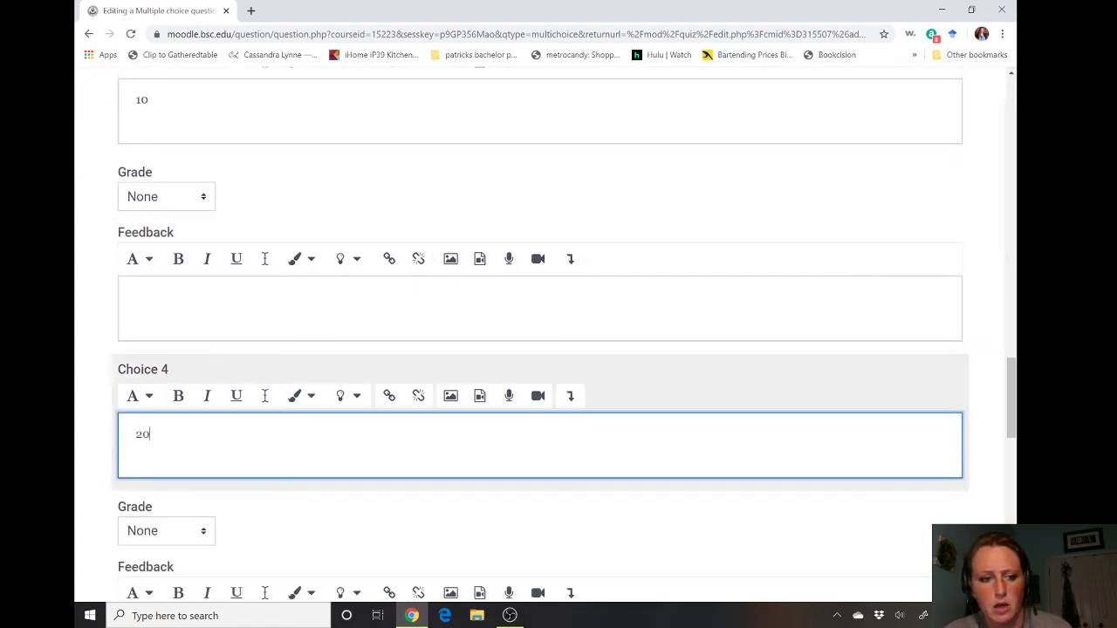
- Leave Choice 5 blank and save the question while continuing to edit it
{"action": "scroll", "coordinate": [163, 440], "scroll_direction": "down", "scroll_amount": 3}
{"action": "scroll", "coordinate": [163, 440], "scroll_direction": "down", "scroll_amount": 4}
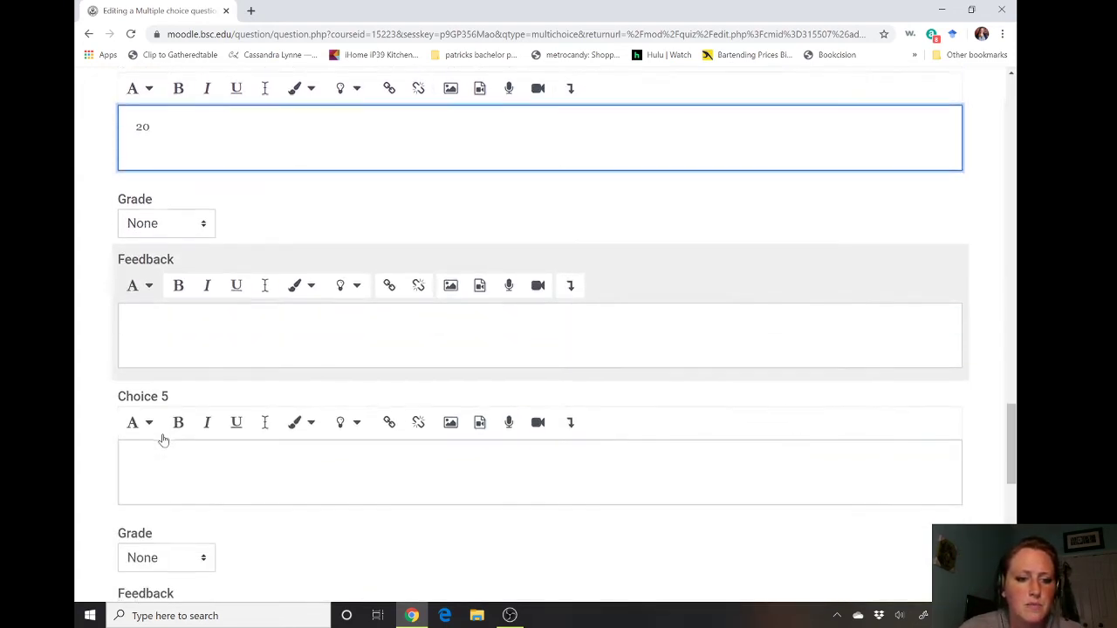
{"action": "scroll", "coordinate": [163, 440], "scroll_direction": "down", "scroll_amount": 1}
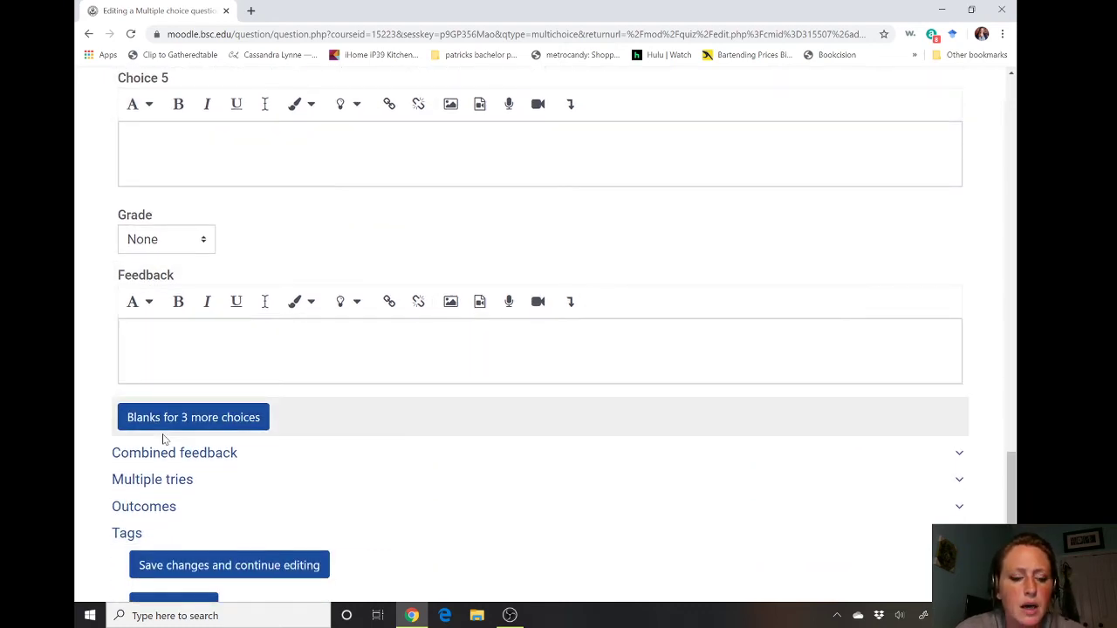
{"action": "scroll", "coordinate": [163, 440], "scroll_direction": "down", "scroll_amount": 1}
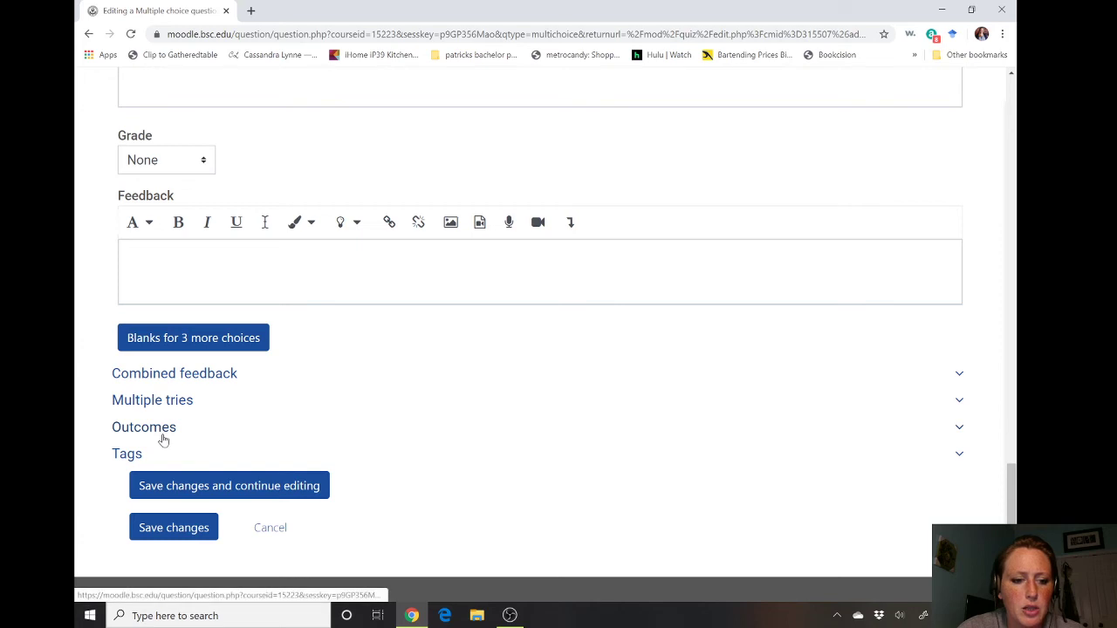
{"action": "left_click", "coordinate": [222, 491]}
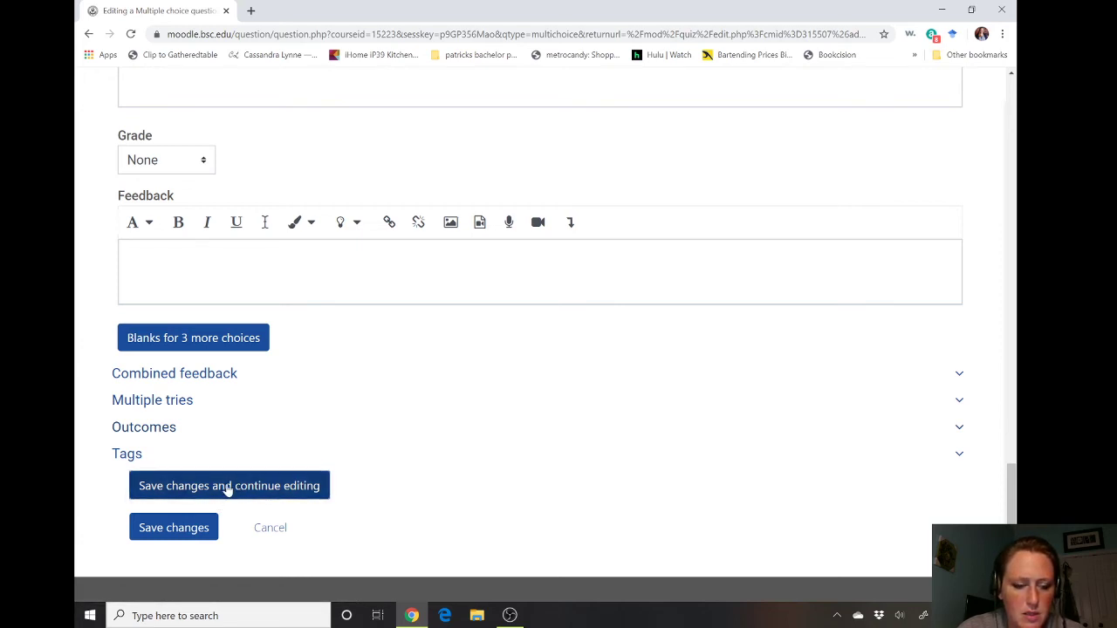
{"action": "left_click", "coordinate": [227, 491]}
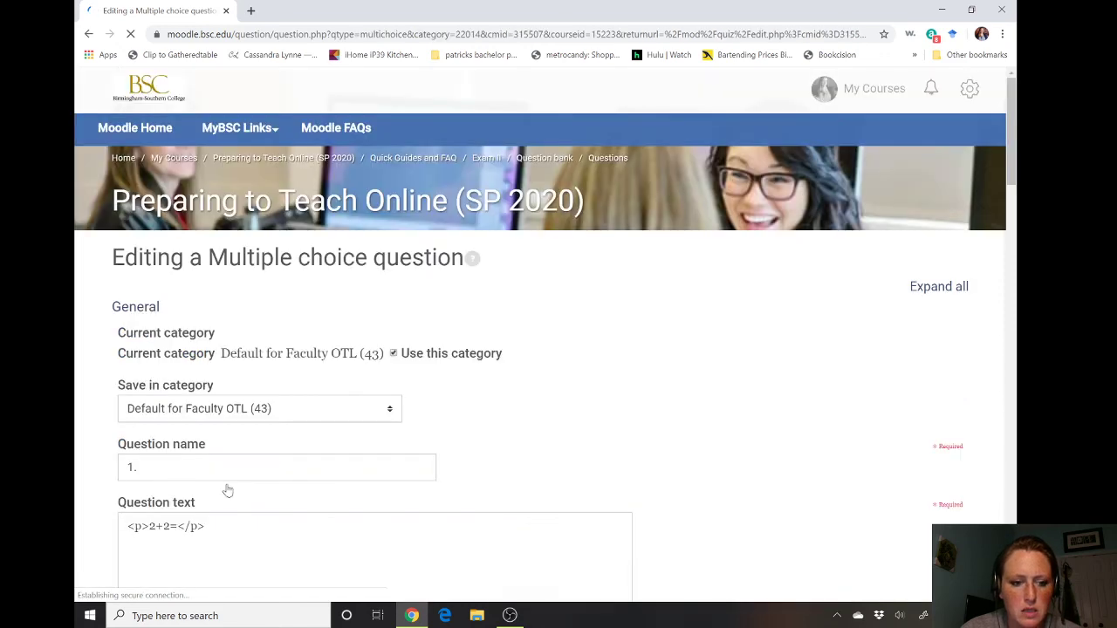
- Preview the question, submit the answer 4, and review the feedback given
{"action": "scroll", "coordinate": [227, 491], "scroll_direction": "down", "scroll_amount": 15}
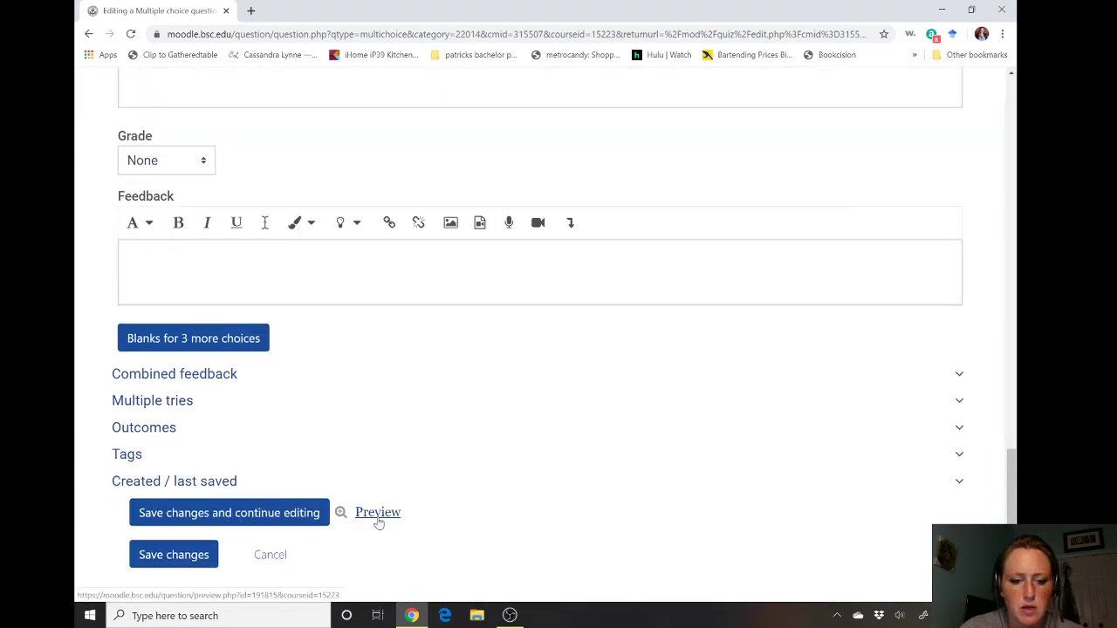
{"action": "left_click", "coordinate": [378, 513]}
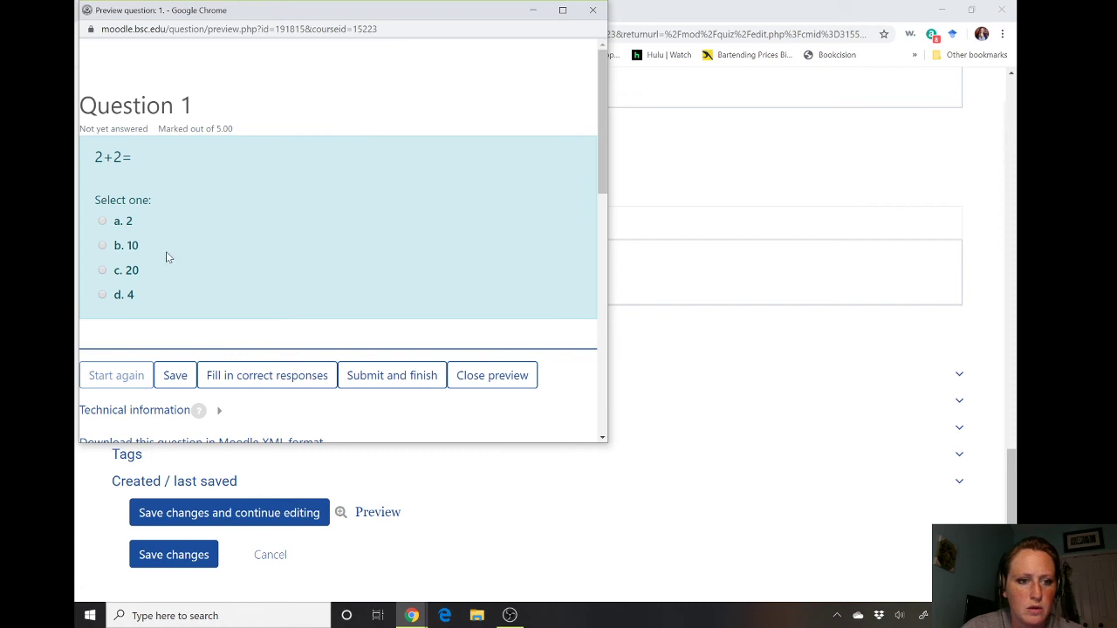
{"action": "left_click", "coordinate": [102, 223]}
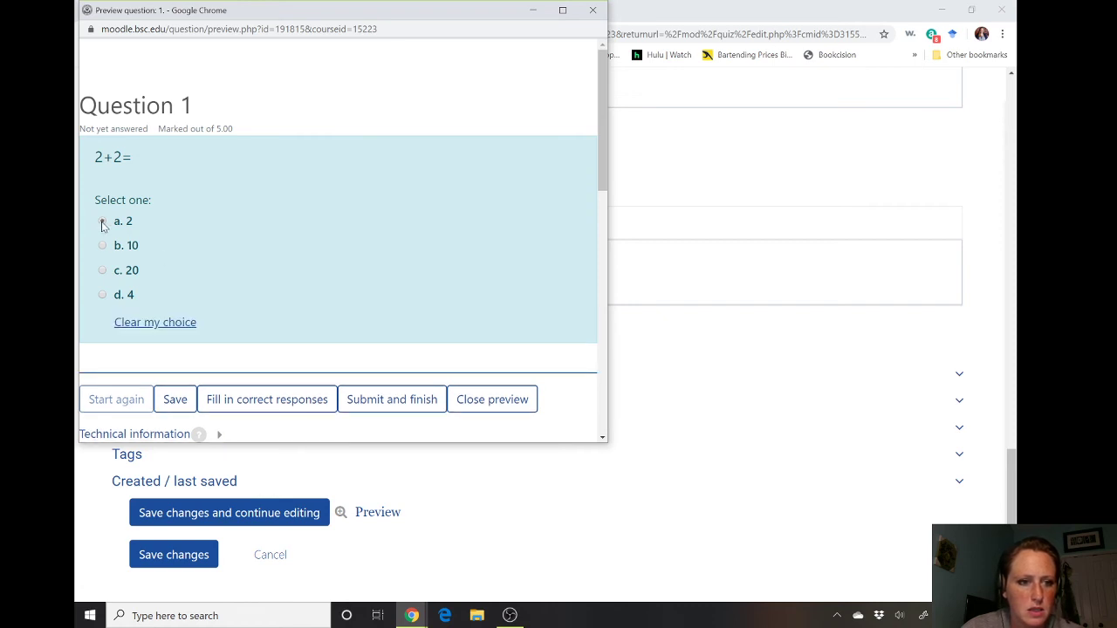
{"action": "left_click", "coordinate": [102, 296]}
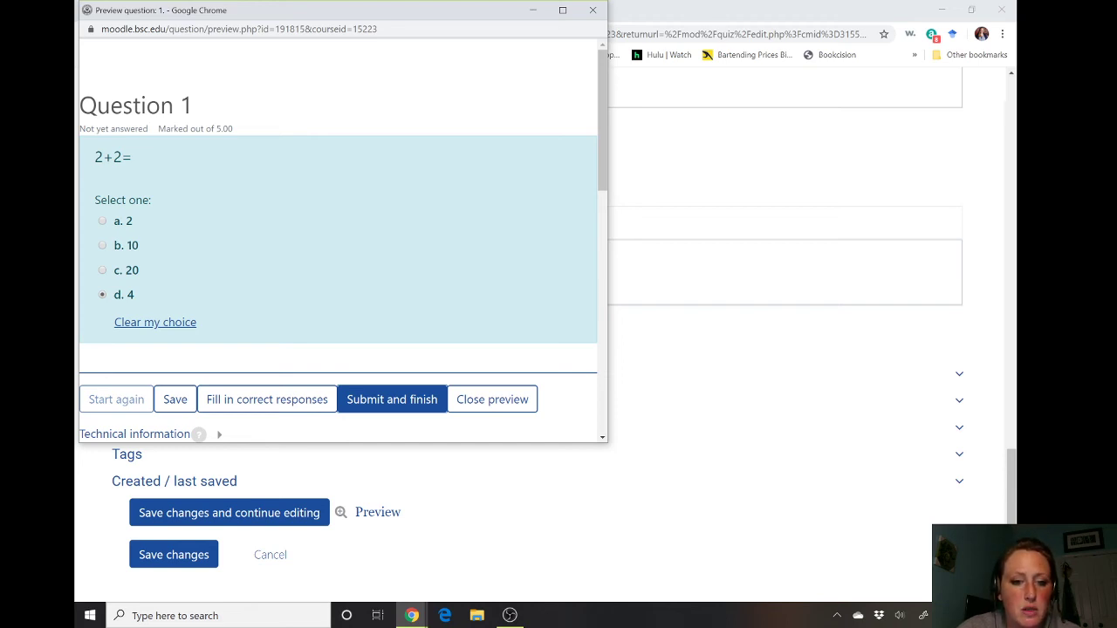
{"action": "left_click", "coordinate": [419, 400]}
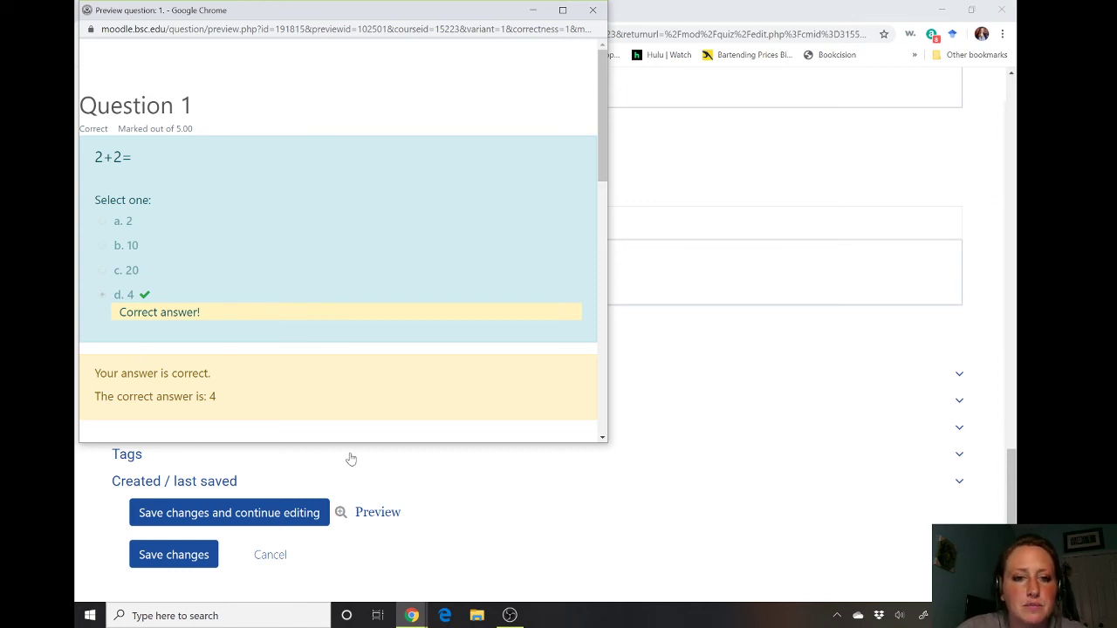
{"action": "scroll", "coordinate": [514, 219], "scroll_direction": "down", "scroll_amount": 4}
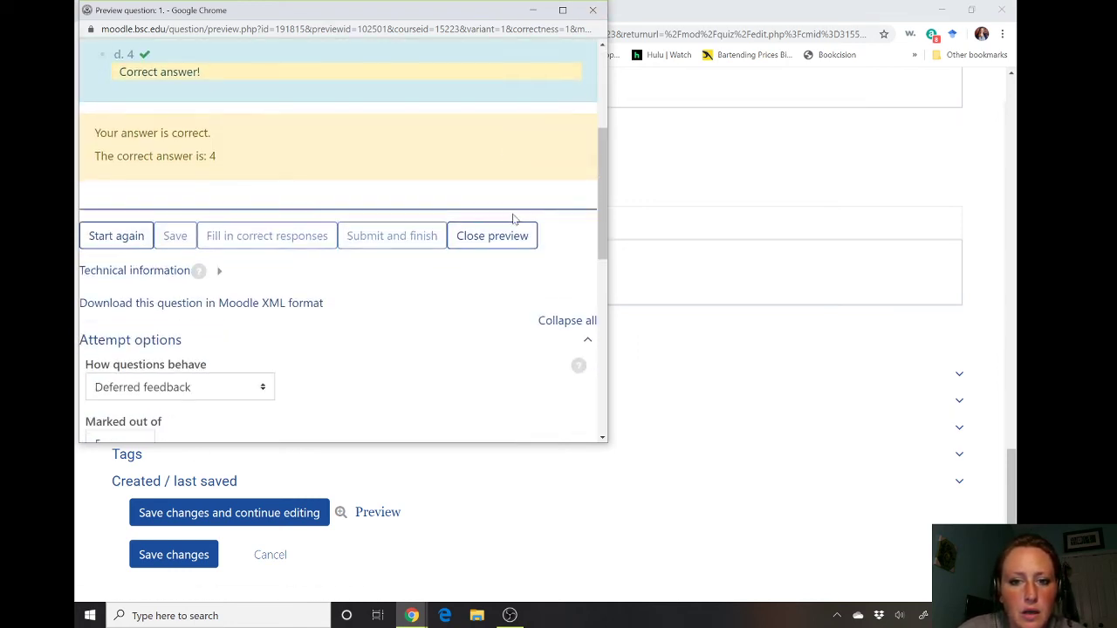
- Restart the preview, submit the answer 2 to check its partial credit, and close the preview
{"action": "left_click", "coordinate": [147, 92]}
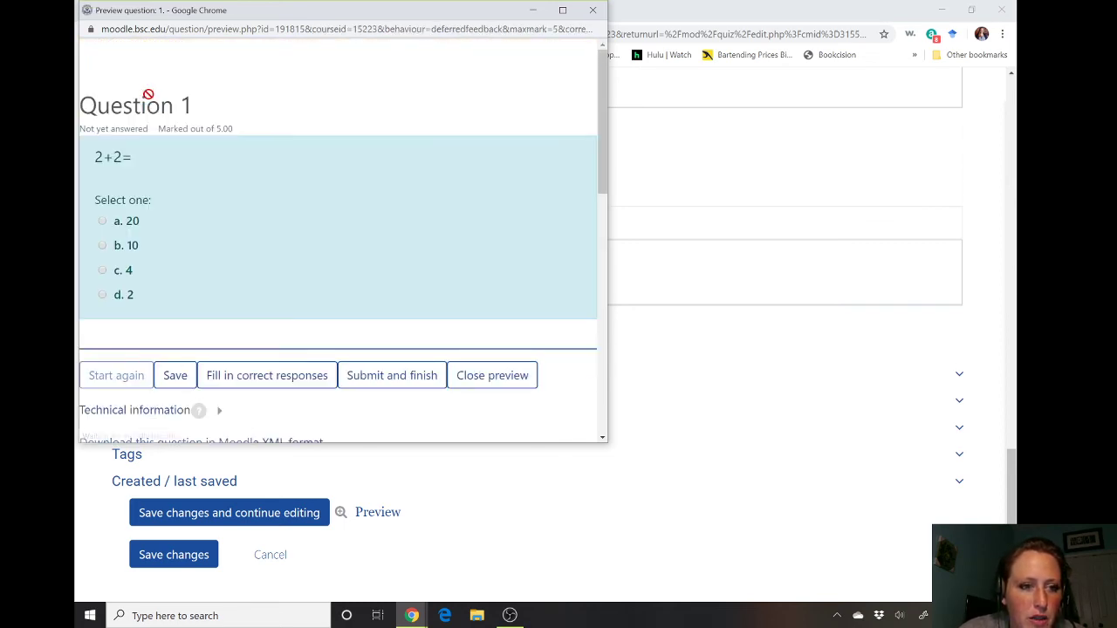
{"action": "left_click", "coordinate": [103, 295]}
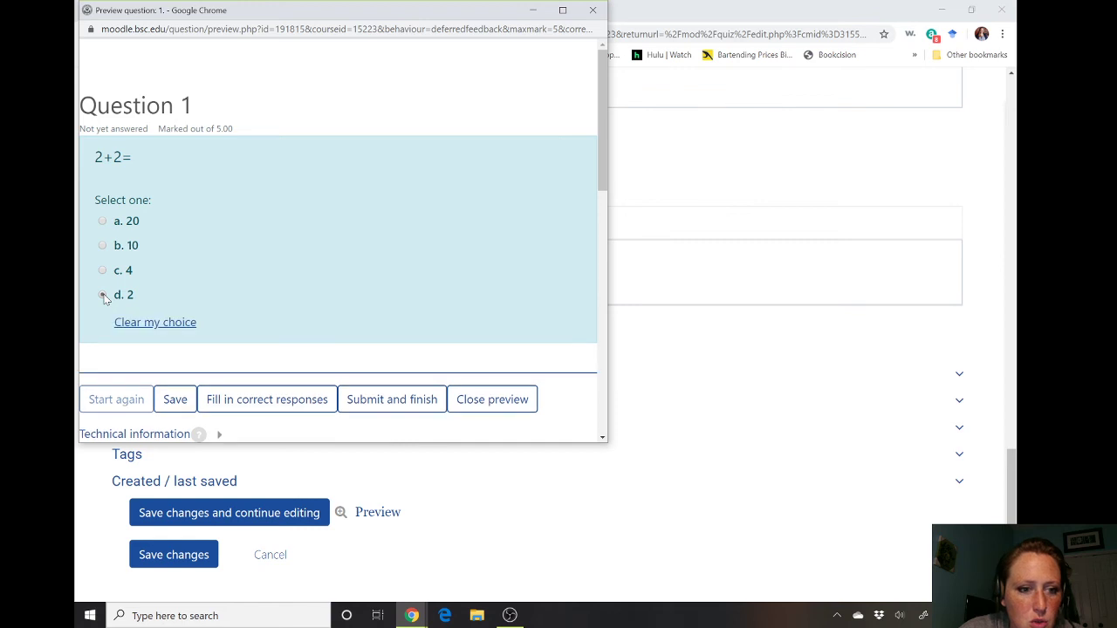
{"action": "left_click", "coordinate": [392, 400]}
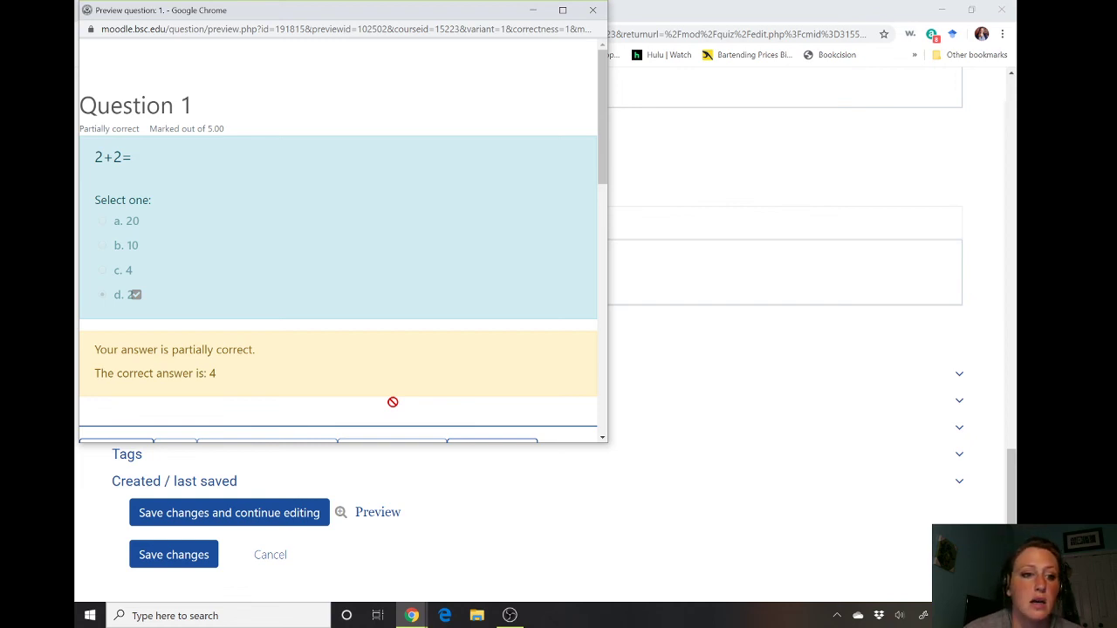
{"action": "scroll", "coordinate": [392, 401], "scroll_direction": "down", "scroll_amount": 5}
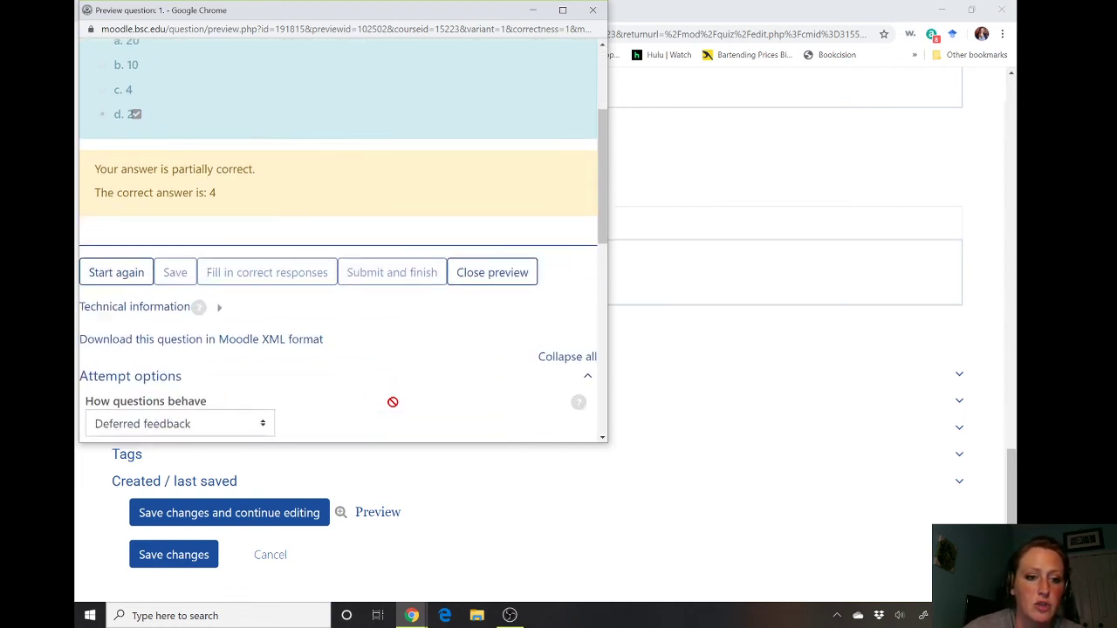
{"action": "scroll", "coordinate": [393, 401], "scroll_direction": "down", "scroll_amount": 2}
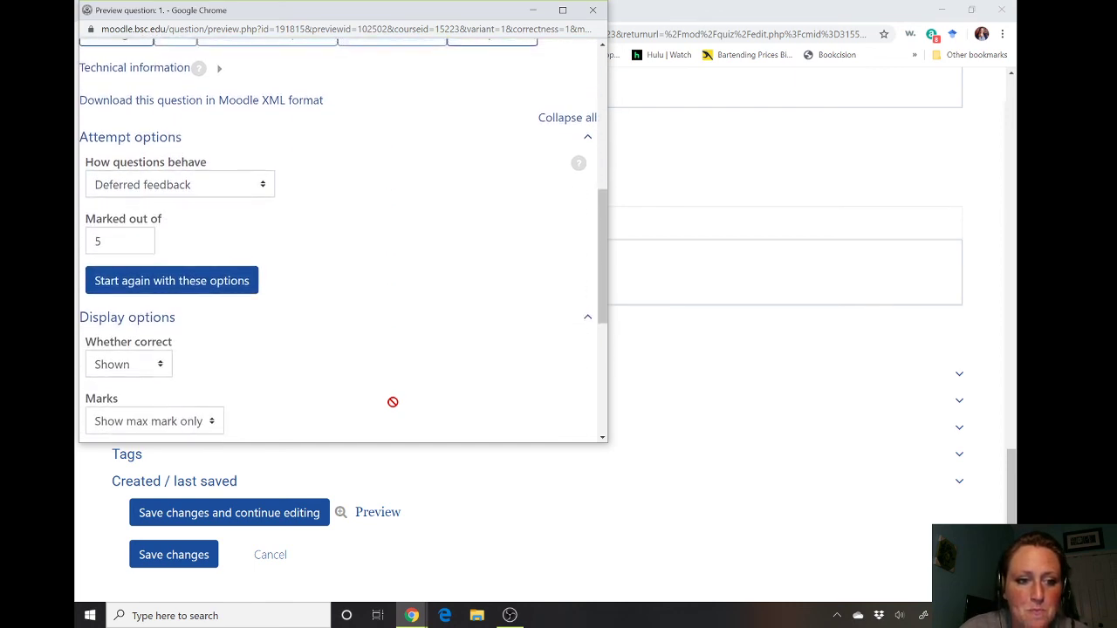
{"action": "scroll", "coordinate": [392, 402], "scroll_direction": "up", "scroll_amount": 7}
{"action": "left_click", "coordinate": [593, 10]}
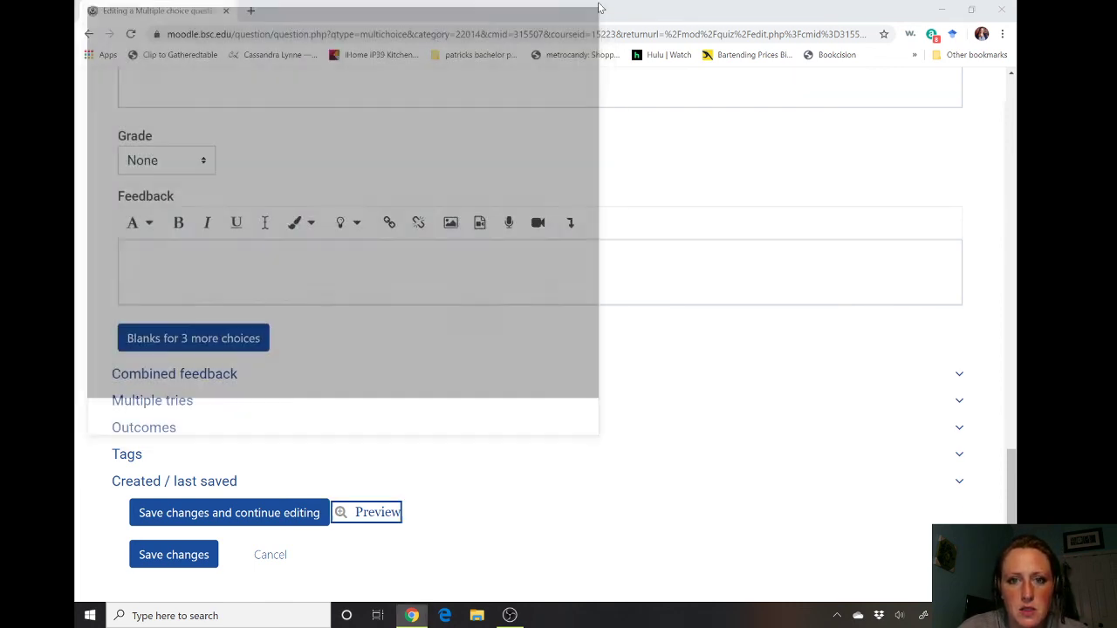
- Save the finished multiple choice question and return to the Exam II question list
{"action": "scroll", "coordinate": [358, 374], "scroll_direction": "up", "scroll_amount": 2}
{"action": "scroll", "coordinate": [360, 373], "scroll_direction": "down", "scroll_amount": 6}
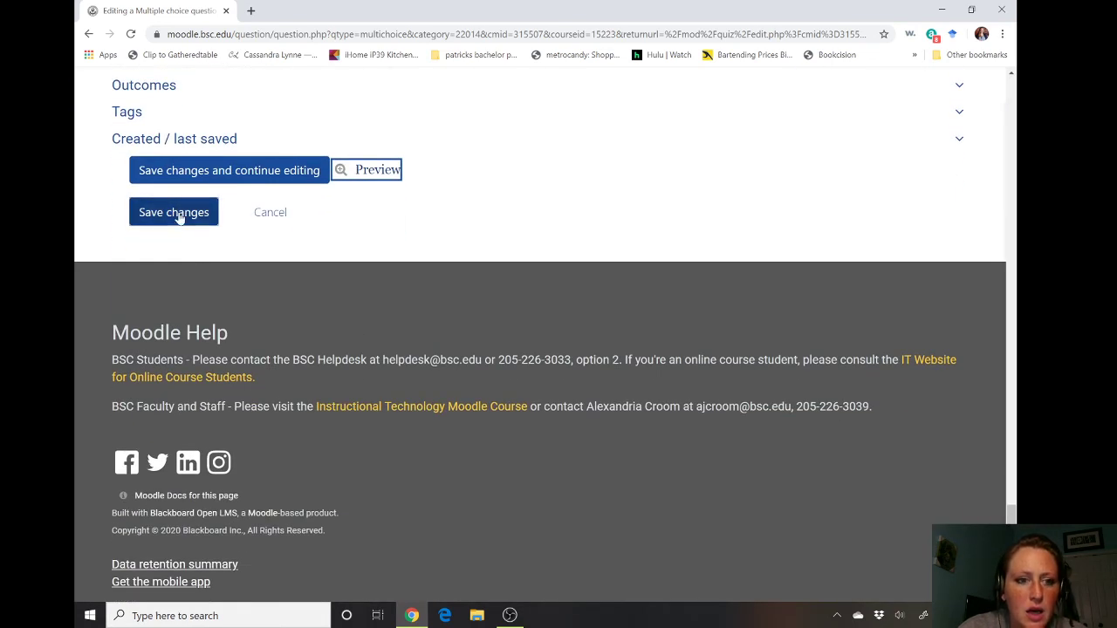
{"action": "left_click", "coordinate": [179, 217]}
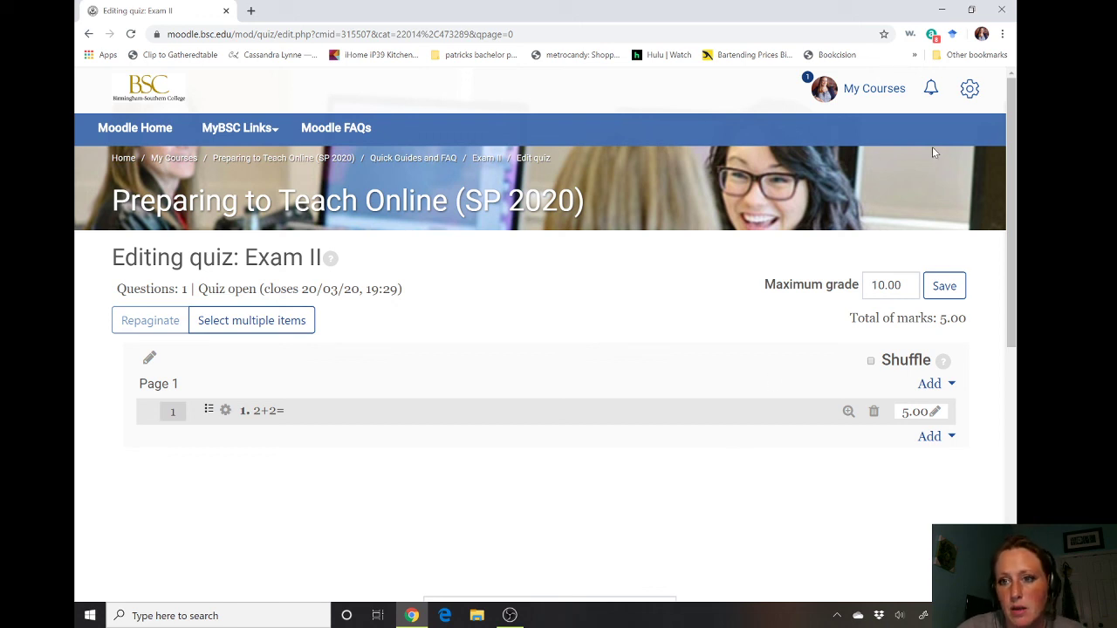
{"action": "left_click", "coordinate": [955, 11]}
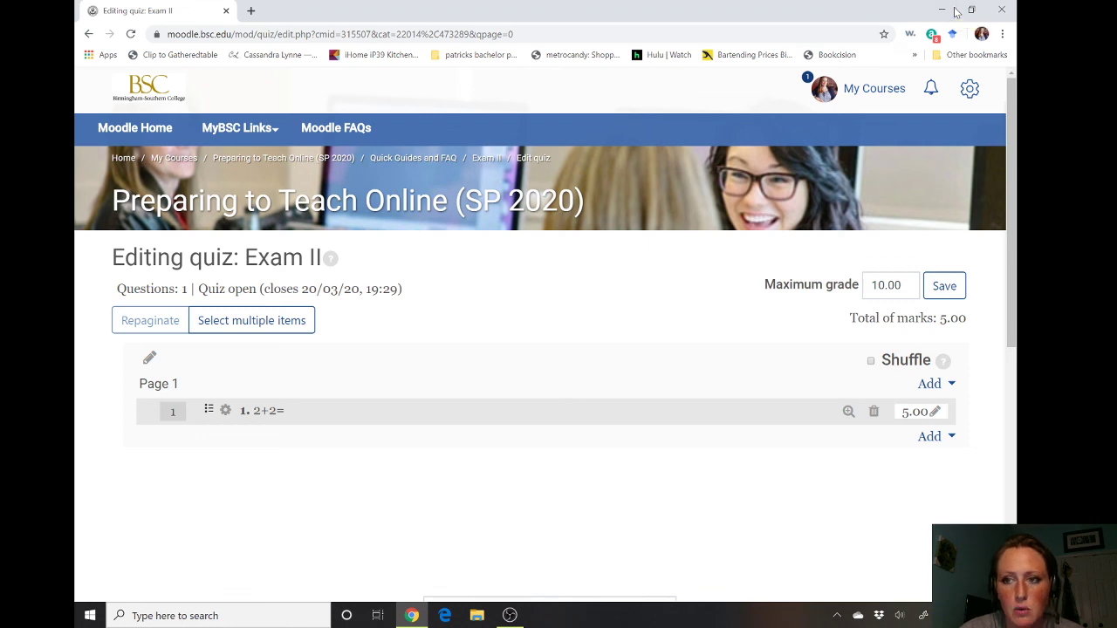